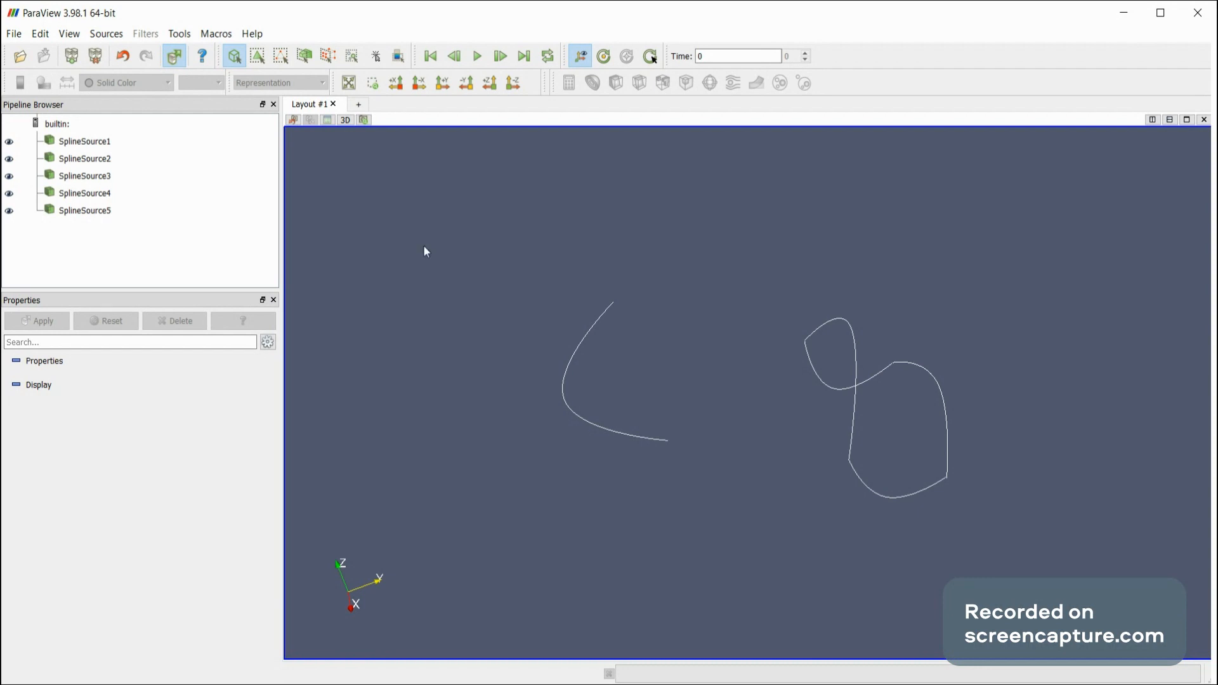
Add duplicate points to SplineSource5's control point table and remove them again.
click(82, 212)
drag(495, 251, 519, 229)
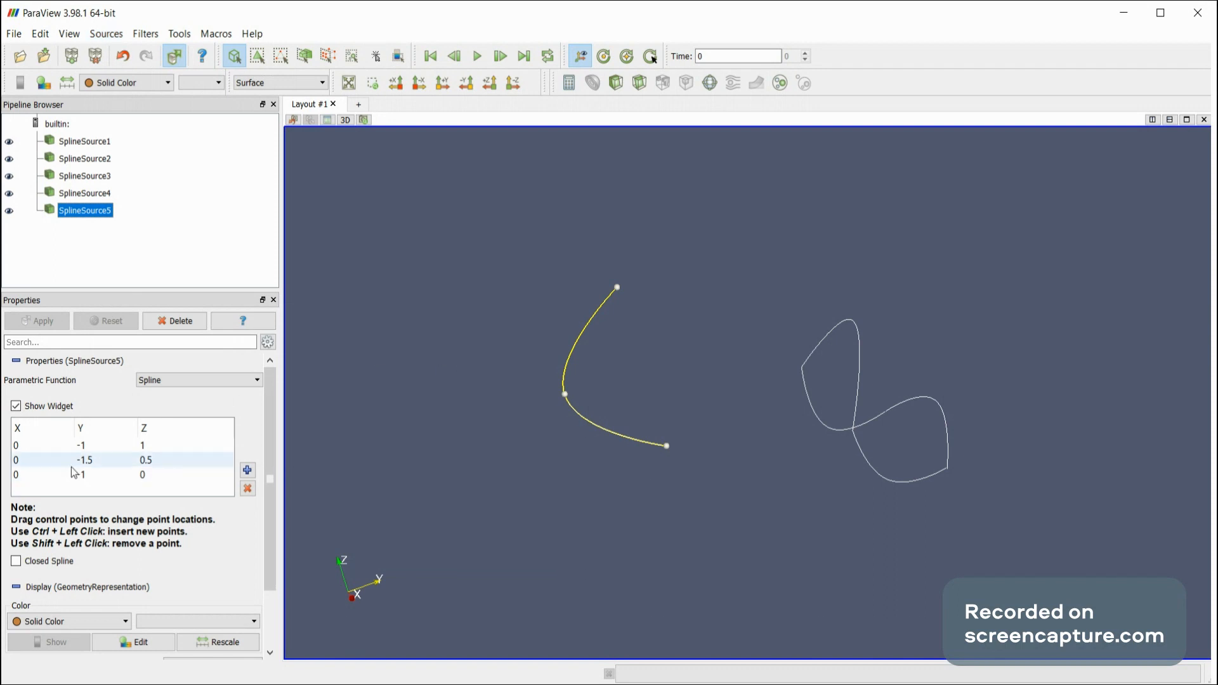
click(248, 469)
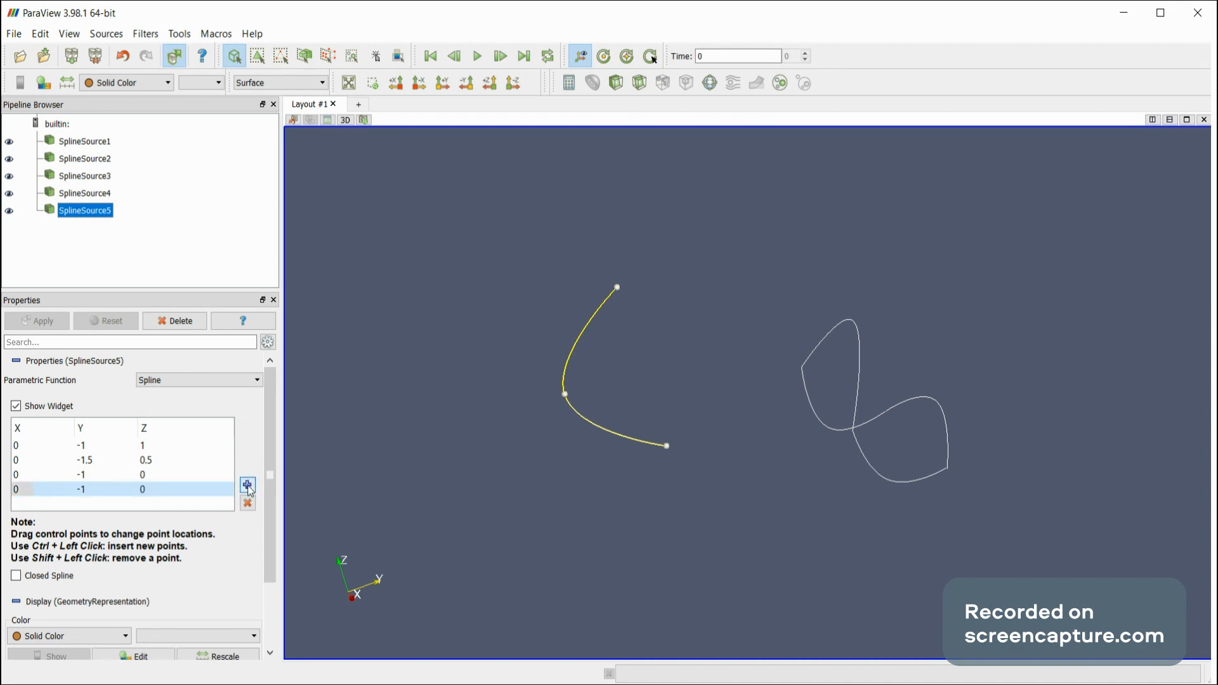
click(248, 484)
click(248, 519)
click(248, 503)
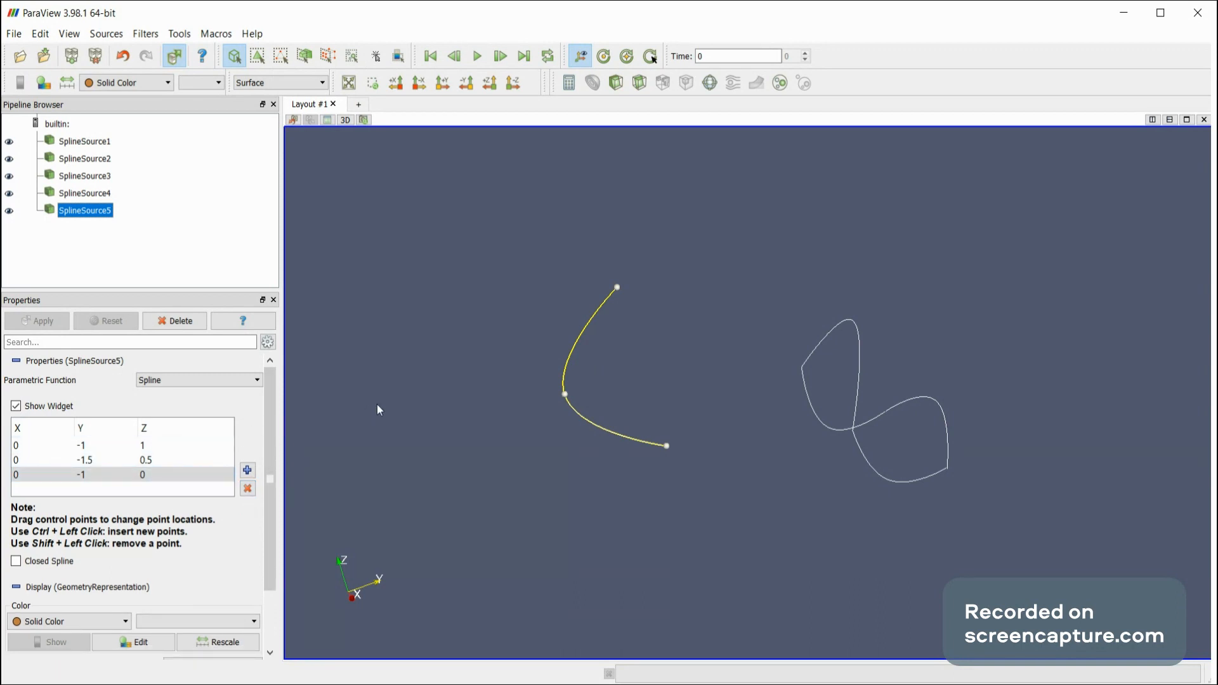
Insert two control points on SplineSource5 between its first two points, moving the one nearest the upper end outward to about (-0.08, -1.45, 1.23).
ctrl+click(582, 338)
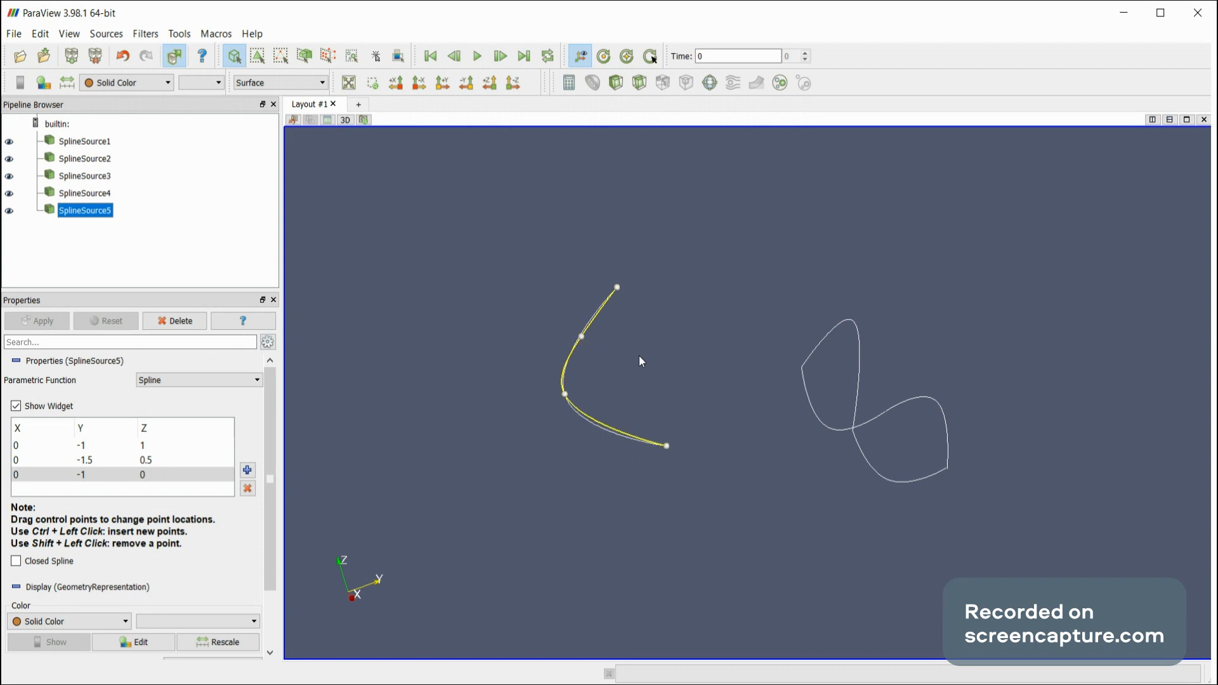
drag(582, 334, 579, 332)
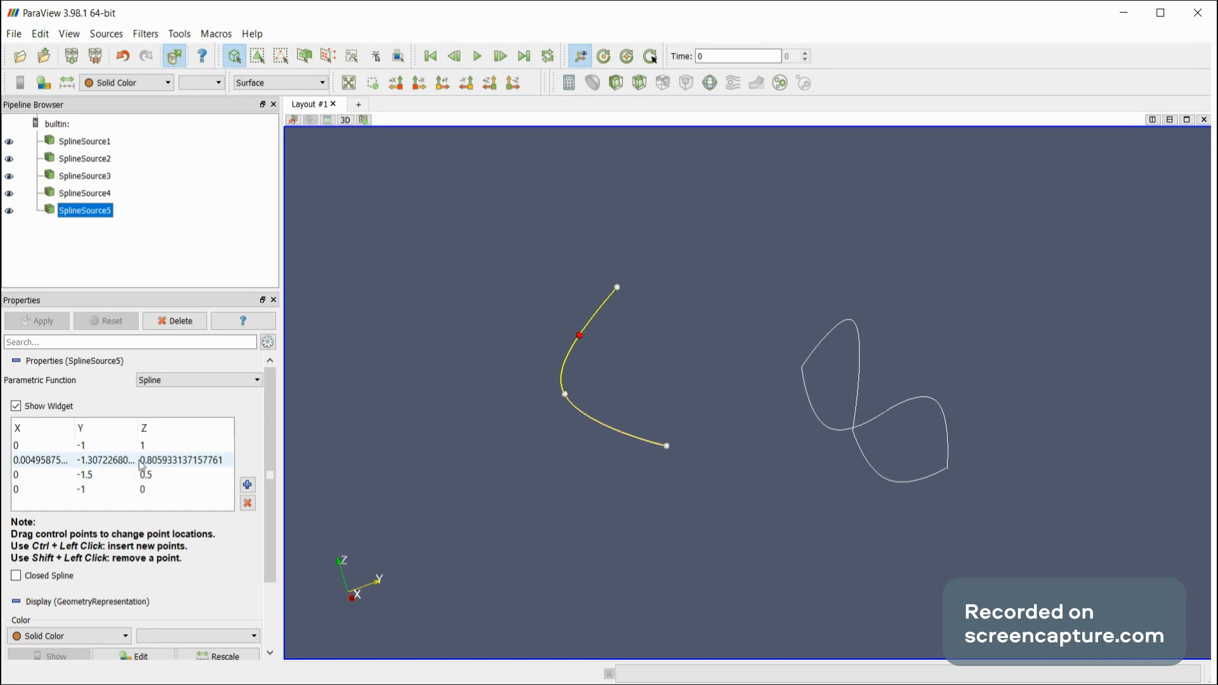
ctrl+click(598, 310)
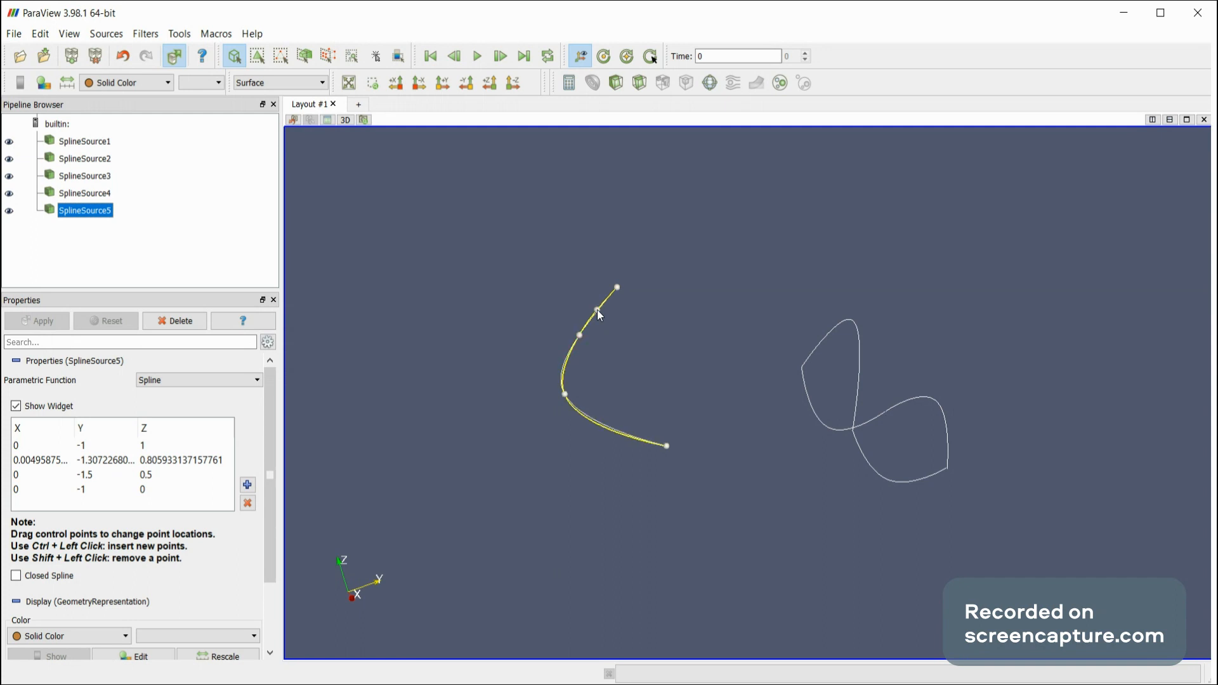
drag(596, 310, 535, 273)
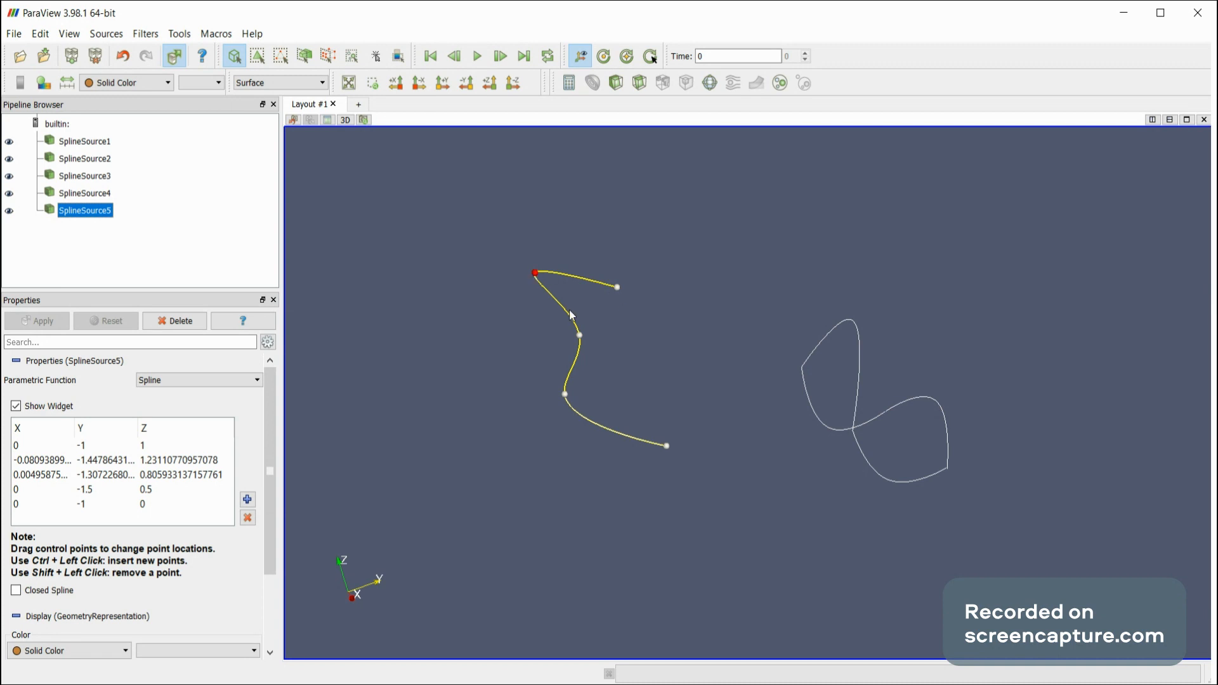
Remove both inserted control points from SplineSource5 and move its middle point to about (-0.01, -1.50, 0.52).
click(580, 335)
shift+click(580, 336)
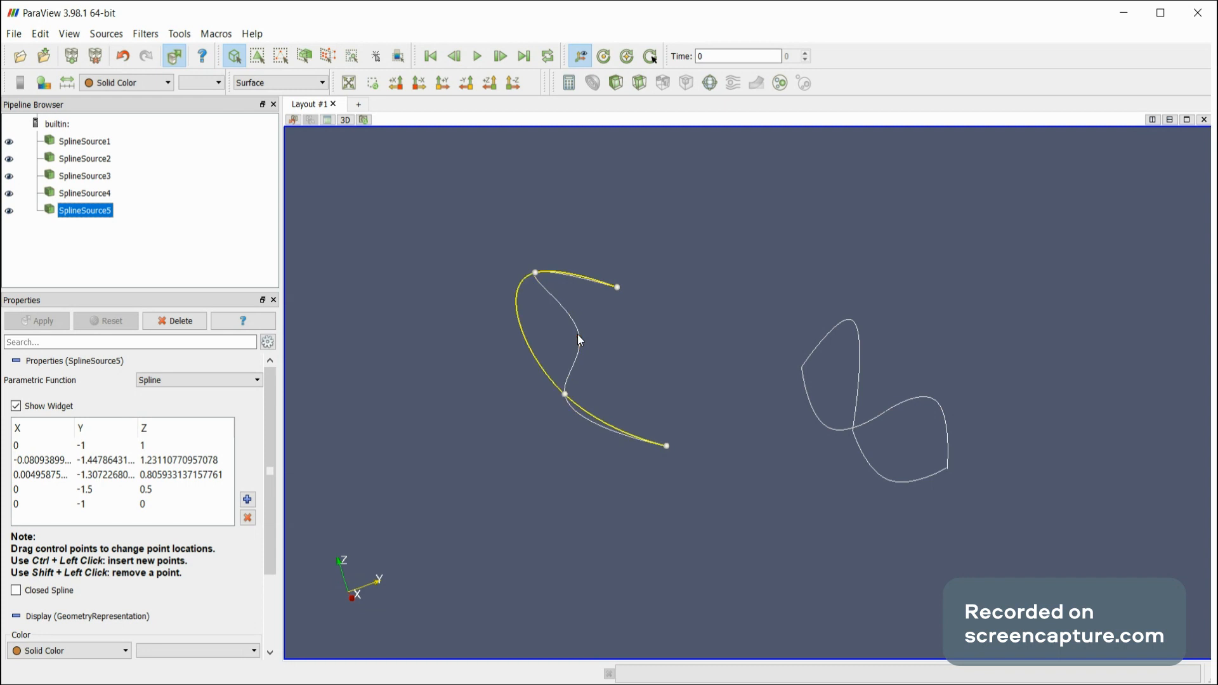
shift+click(536, 272)
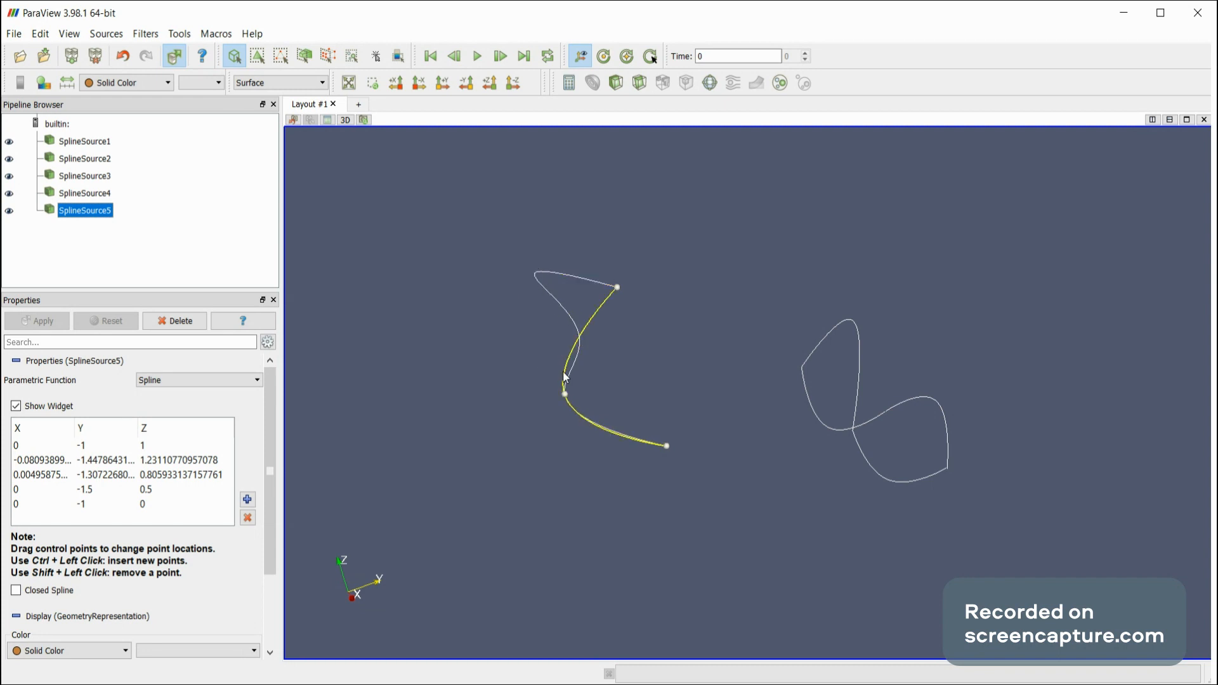
drag(566, 398, 566, 393)
Apply a Linear Extrusion filter to SplineSource5 with the vector set to 1, 0, 0.
drag(747, 281, 708, 297)
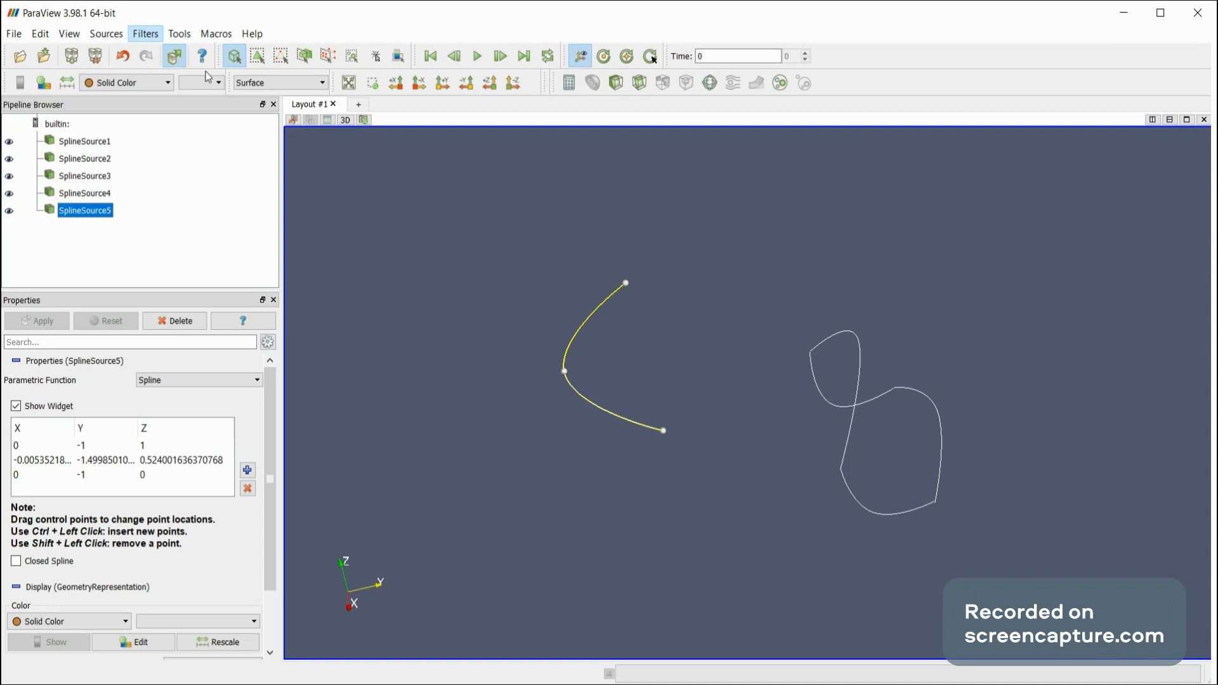
click(338, 100)
drag(419, 322, 424, 258)
click(74, 398)
key(BackSpace)
text(1)
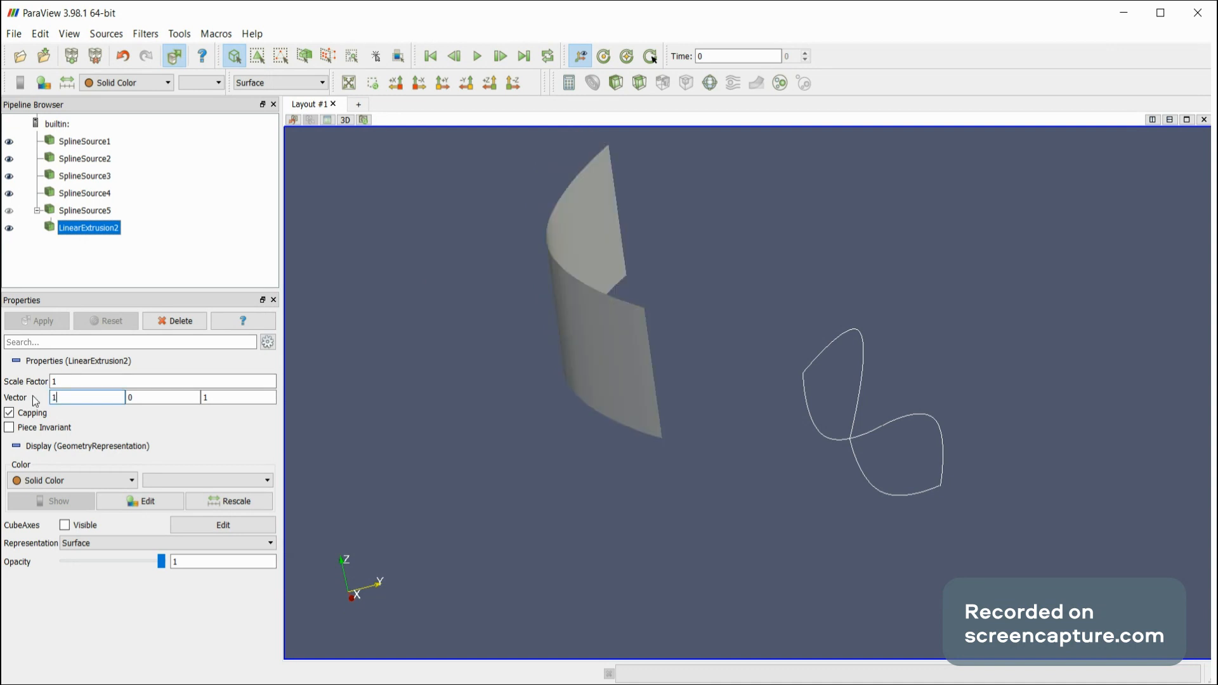
key(Tab)
key(Tab)
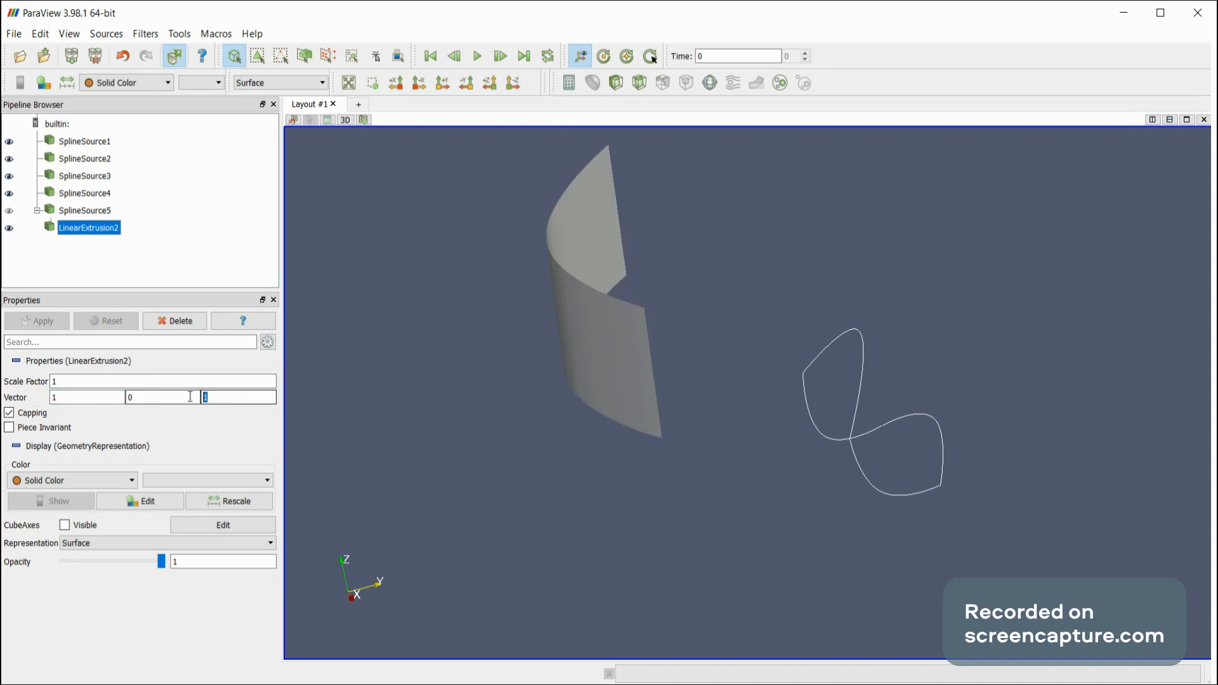
text(0)
Display the linear extrusion as Surface With Edges, inspect it, and delete it.
drag(444, 381, 464, 285)
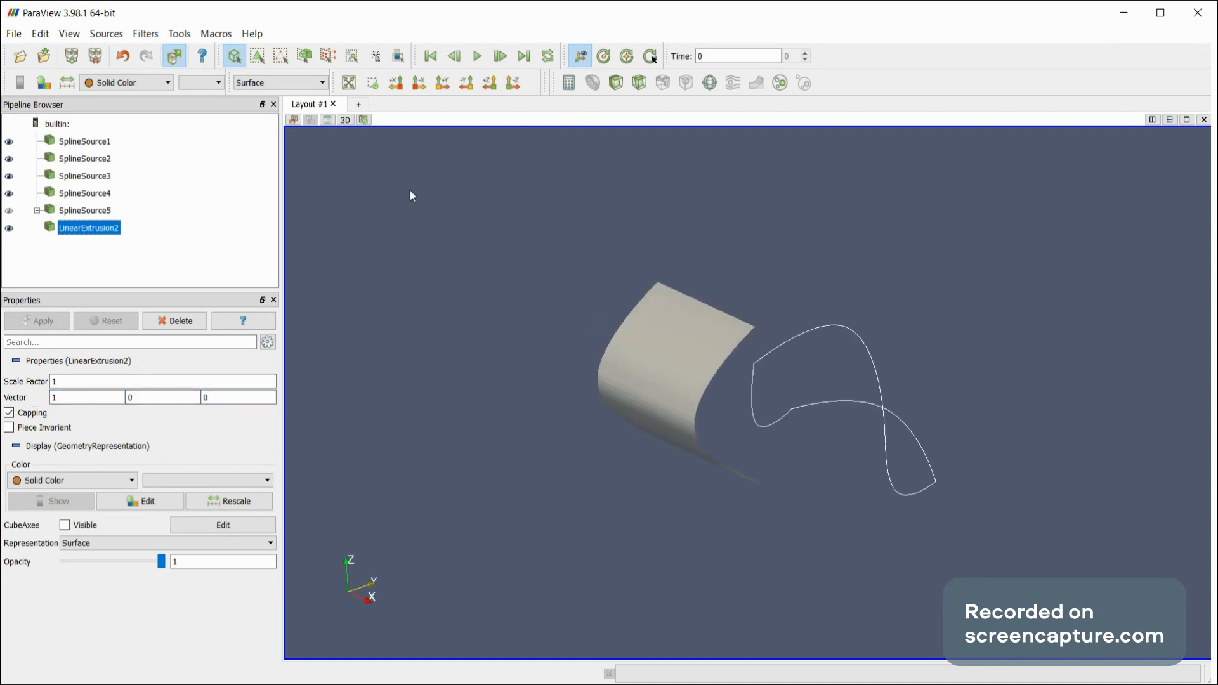
click(277, 89)
click(278, 140)
drag(508, 310, 443, 397)
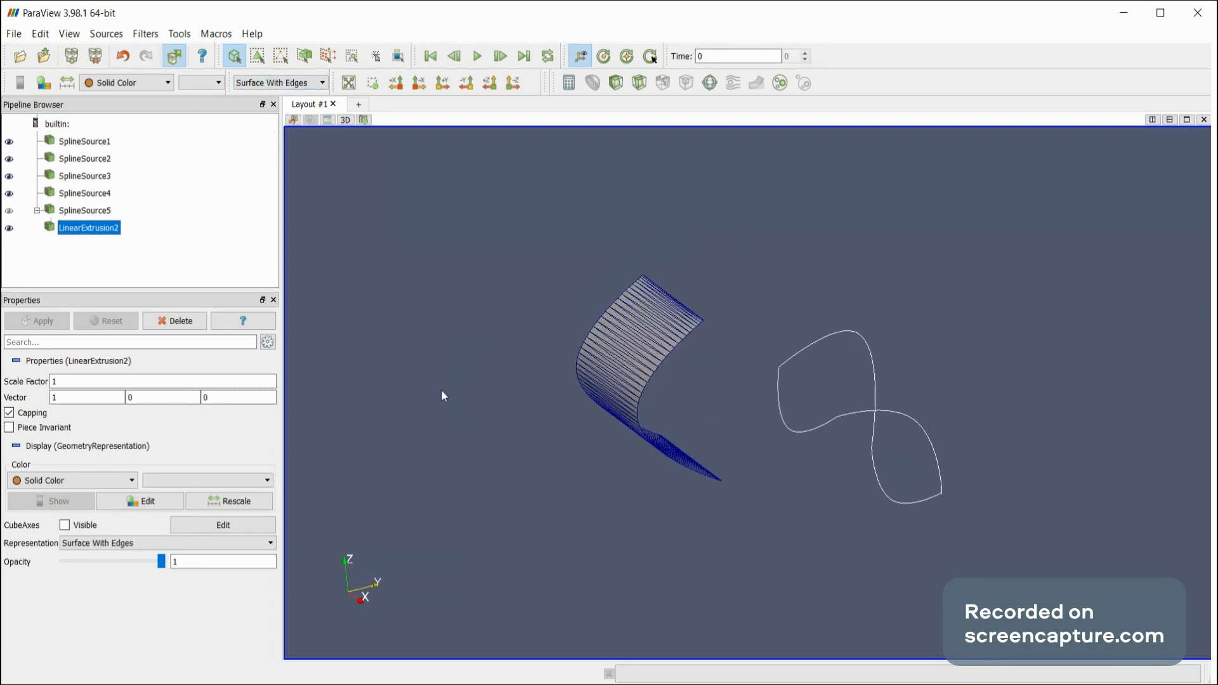
click(172, 322)
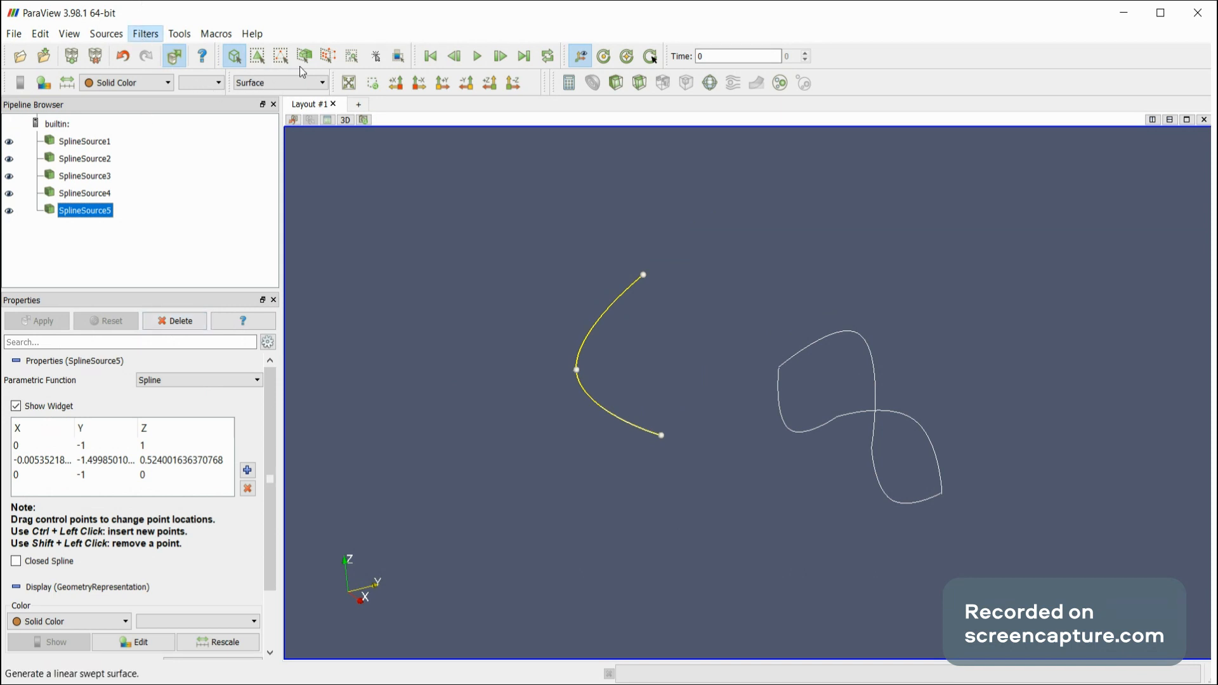
Apply a Rotational Extrusion filter to SplineSource5 and display the result as Surface With Edges.
drag(405, 224, 437, 253)
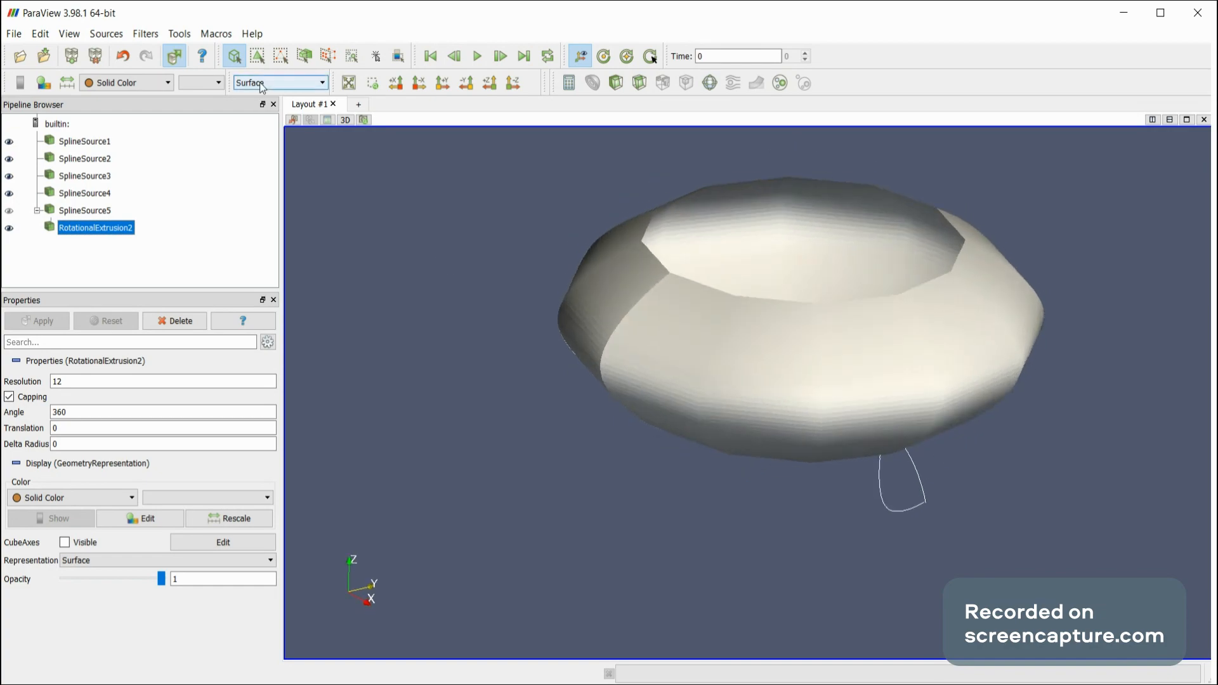
click(272, 135)
mouse_move(467, 357)
mouse_down()
mouse_move(475, 414)
mouse_move(489, 326)
mouse_move(470, 403)
mouse_move(482, 334)
mouse_move(478, 356)
mouse_move(444, 362)
mouse_up()
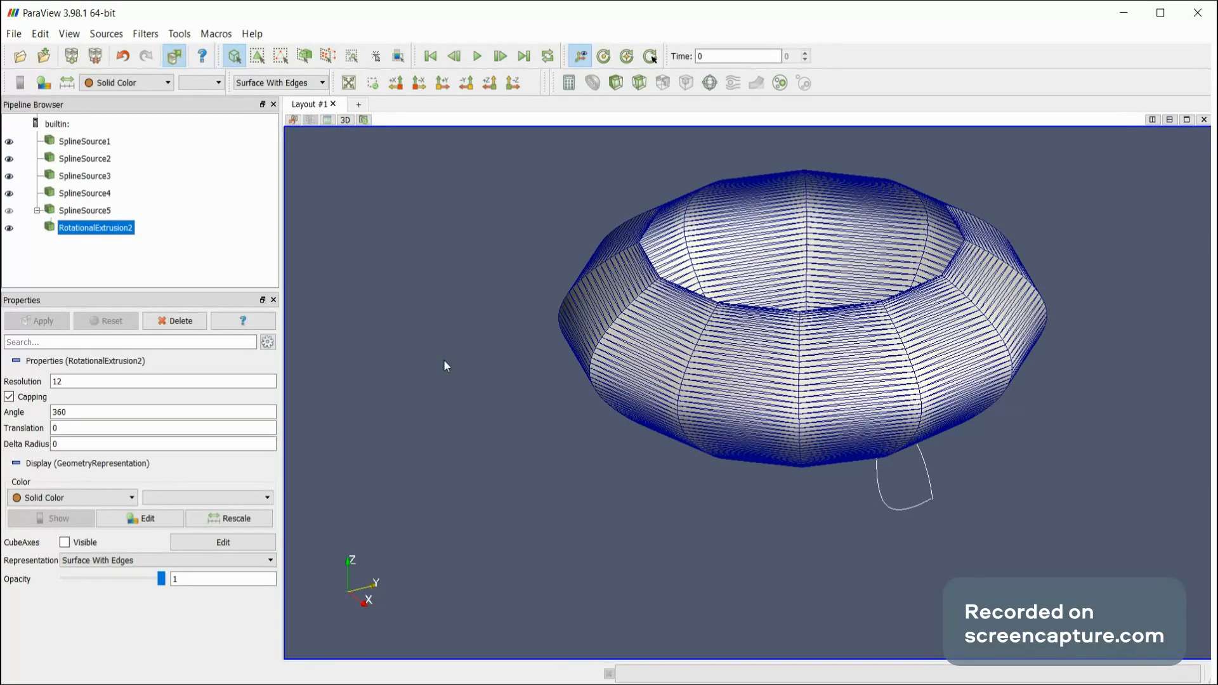
Set the rotational extrusion's resolution to 36.
drag(84, 383, 6, 381)
text(36)
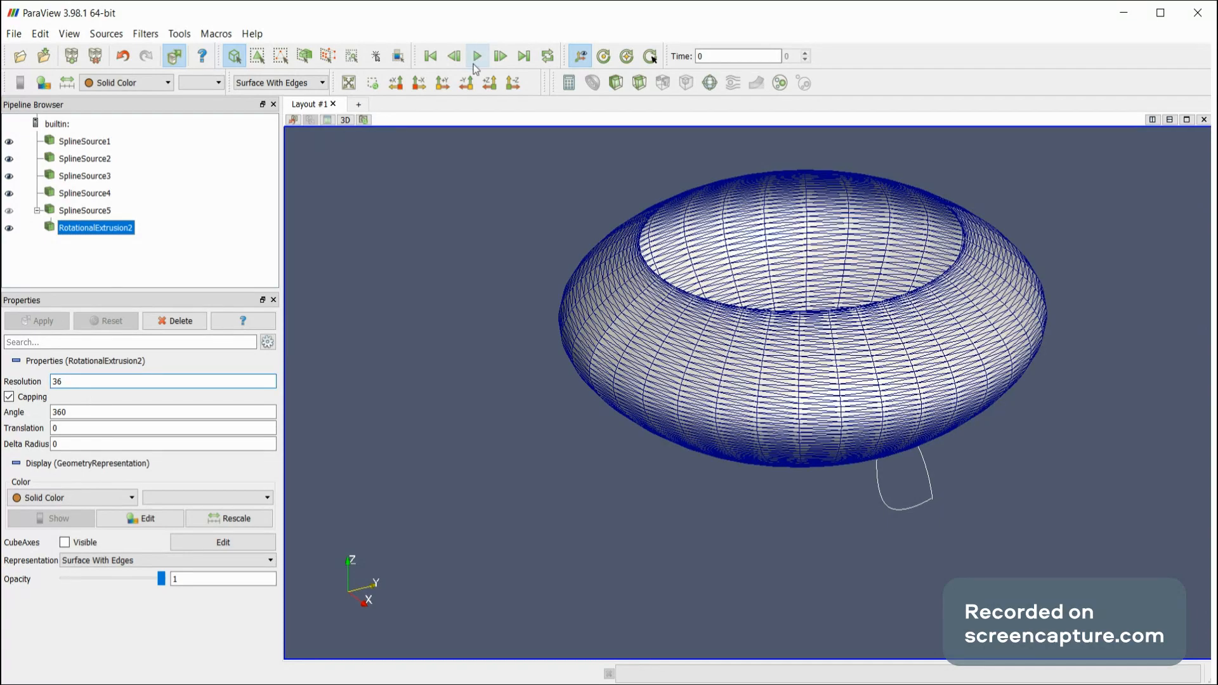
drag(476, 215, 495, 236)
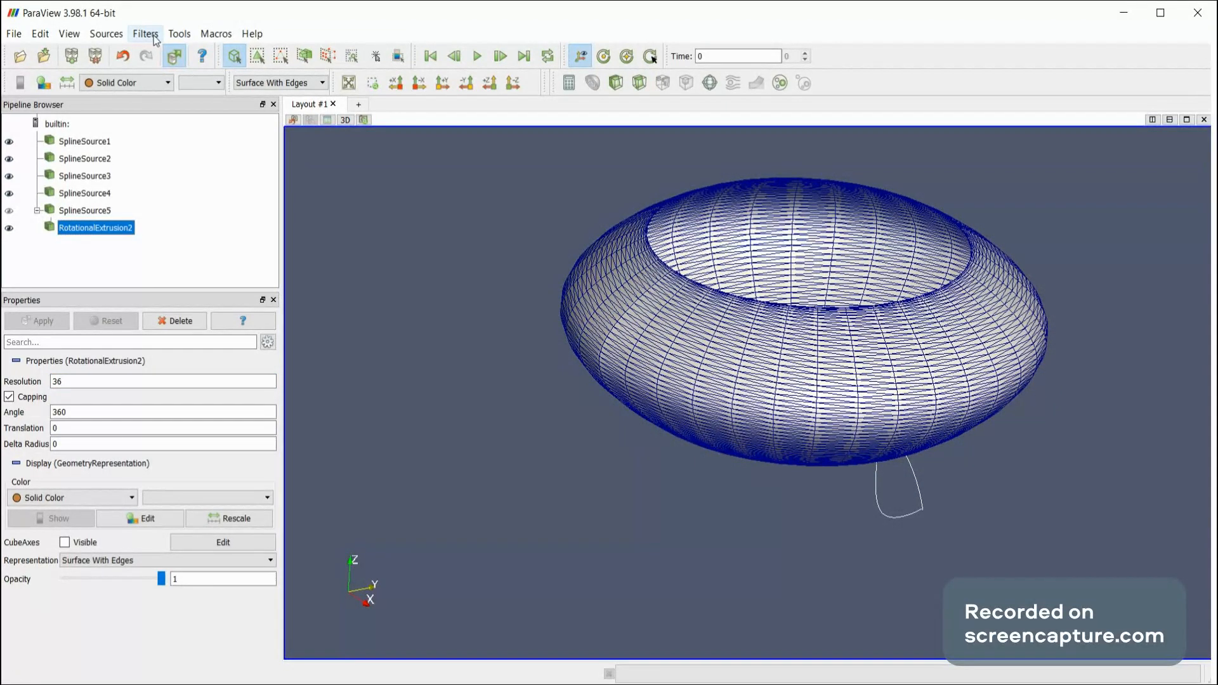
Apply a Triangulate filter to the rotational extrusion.
click(348, 83)
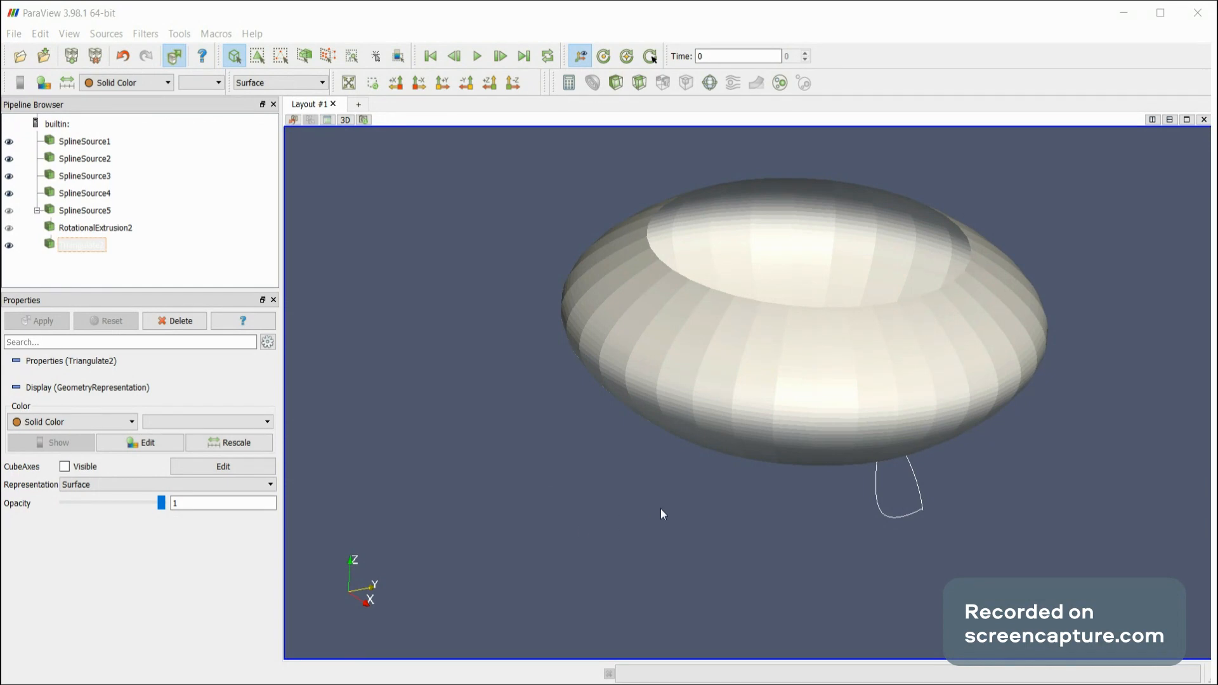
click(771, 470)
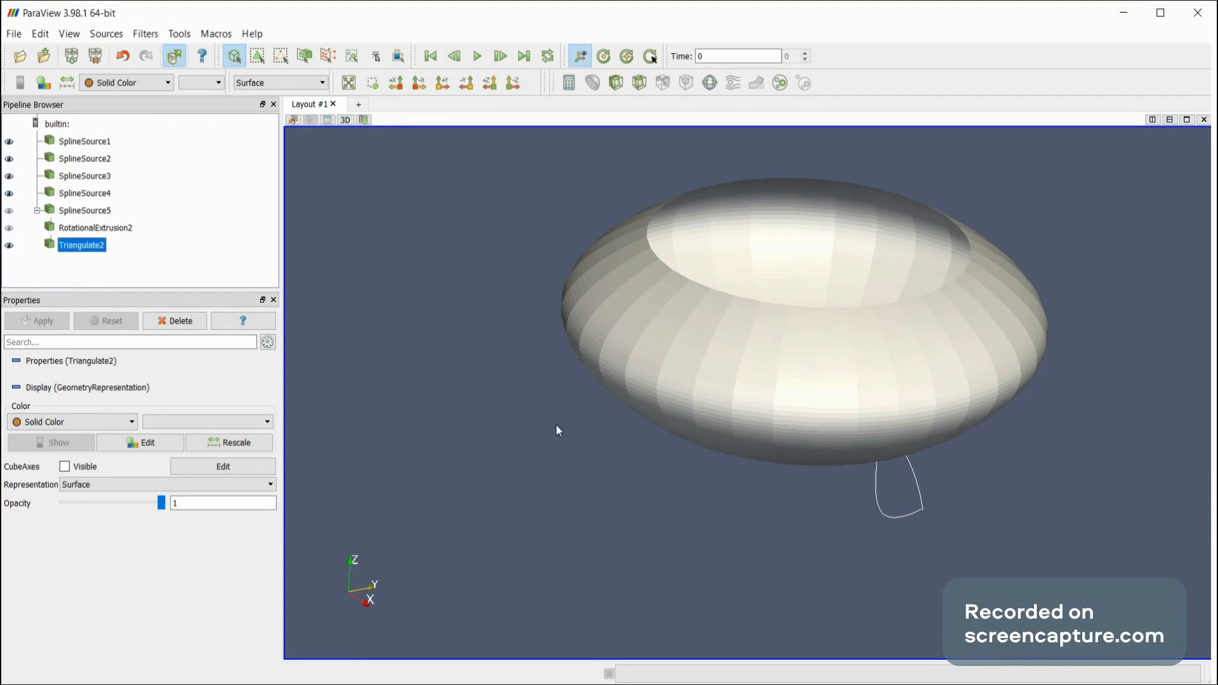
drag(555, 424, 550, 363)
Delete the triangulated surface and the rotational extrusion together with their source spline SplineSource5.
click(187, 321)
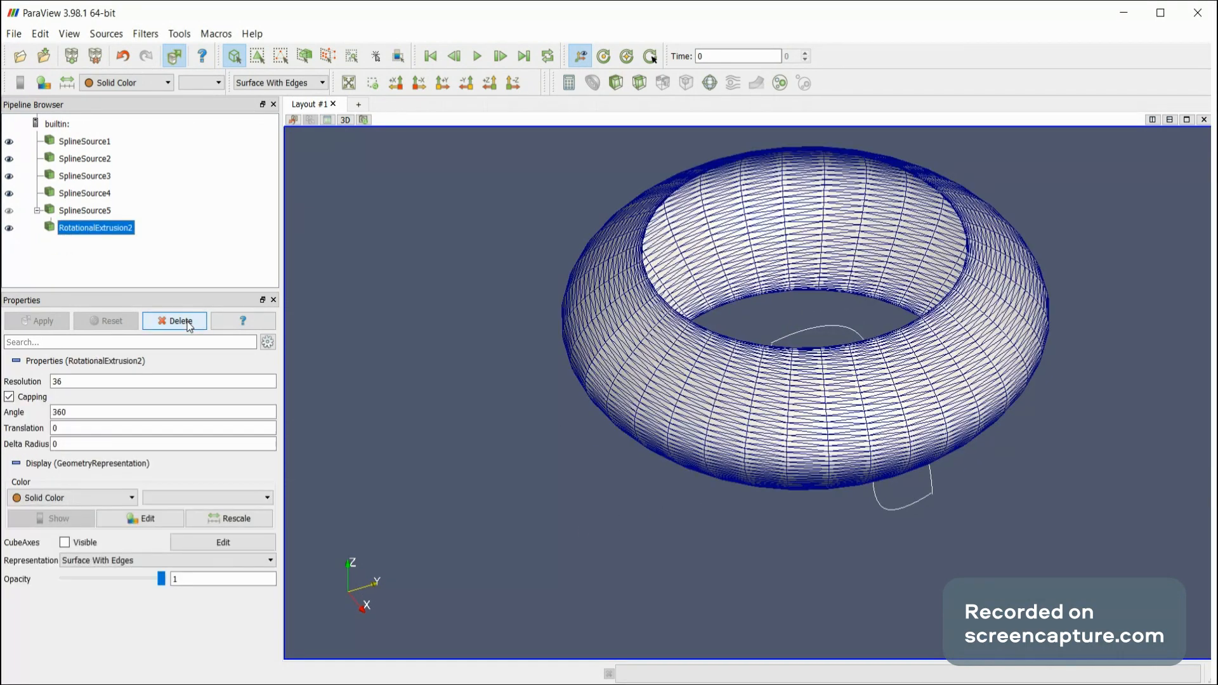
click(188, 323)
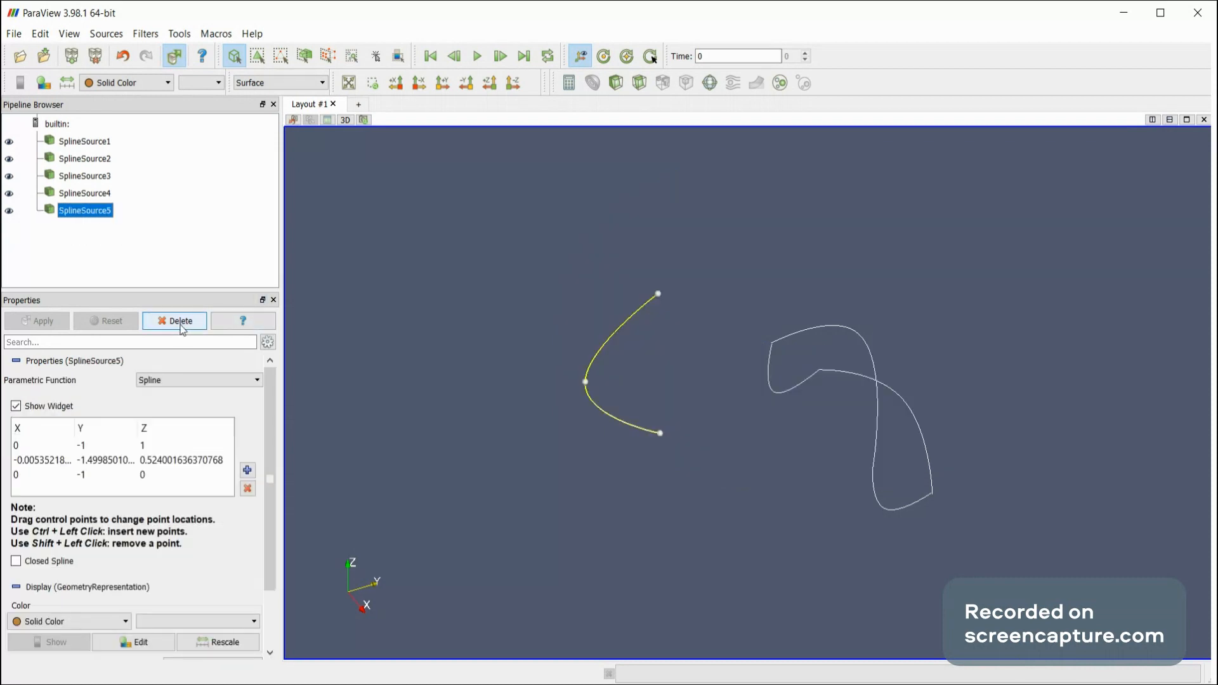
click(181, 322)
drag(417, 340, 402, 285)
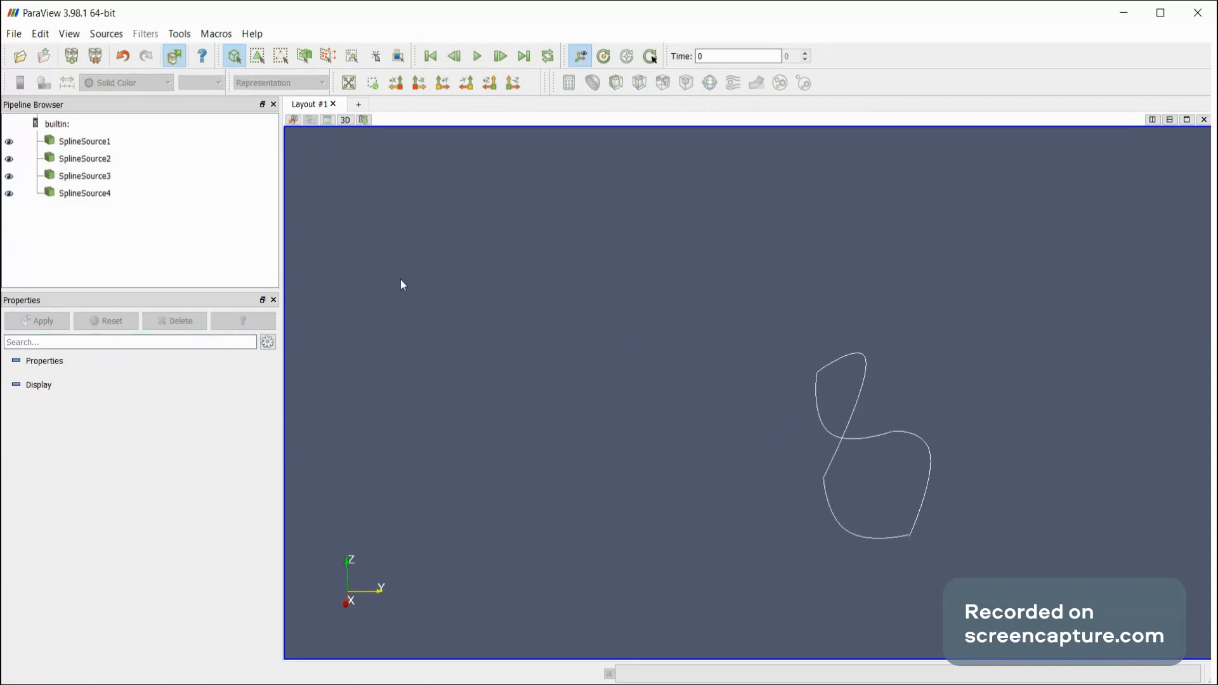
Fit the remaining splines in view and examine SplineSource1 to SplineSource4 one by one, including how their ends meet.
click(348, 83)
drag(427, 171, 441, 260)
mouse_move(589, 233)
mouse_down()
mouse_move(522, 277)
mouse_move(576, 228)
mouse_up()
drag(497, 279, 448, 302)
click(98, 141)
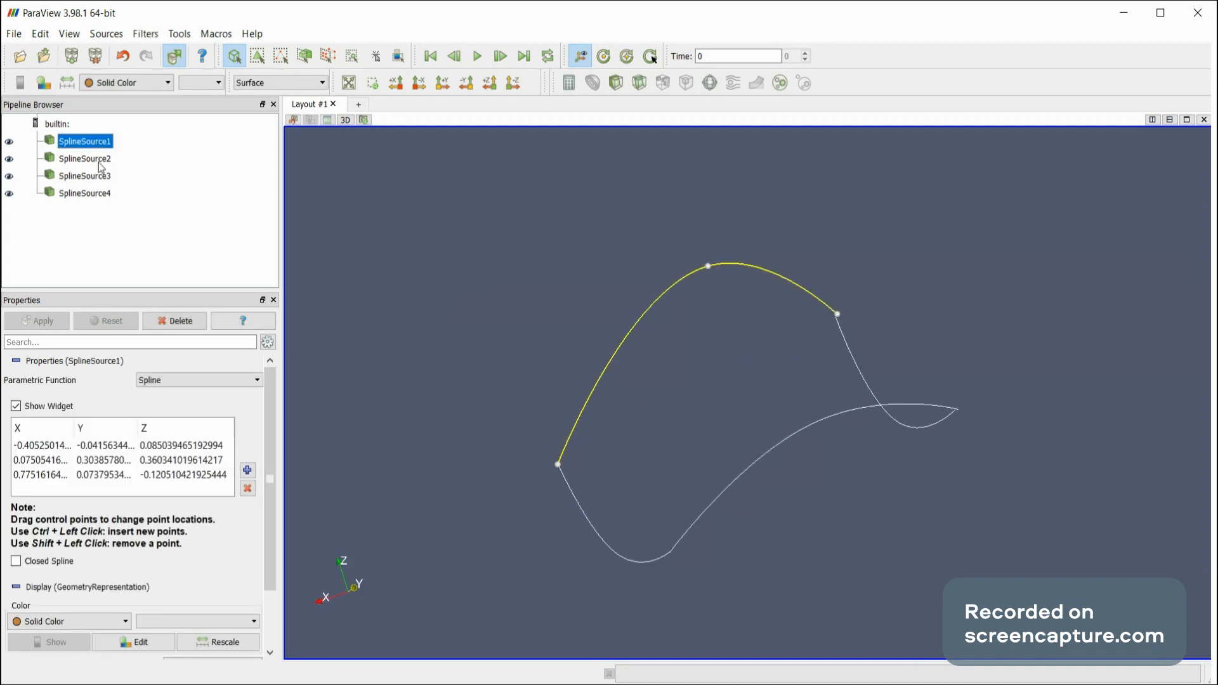
click(101, 160)
click(104, 177)
click(103, 193)
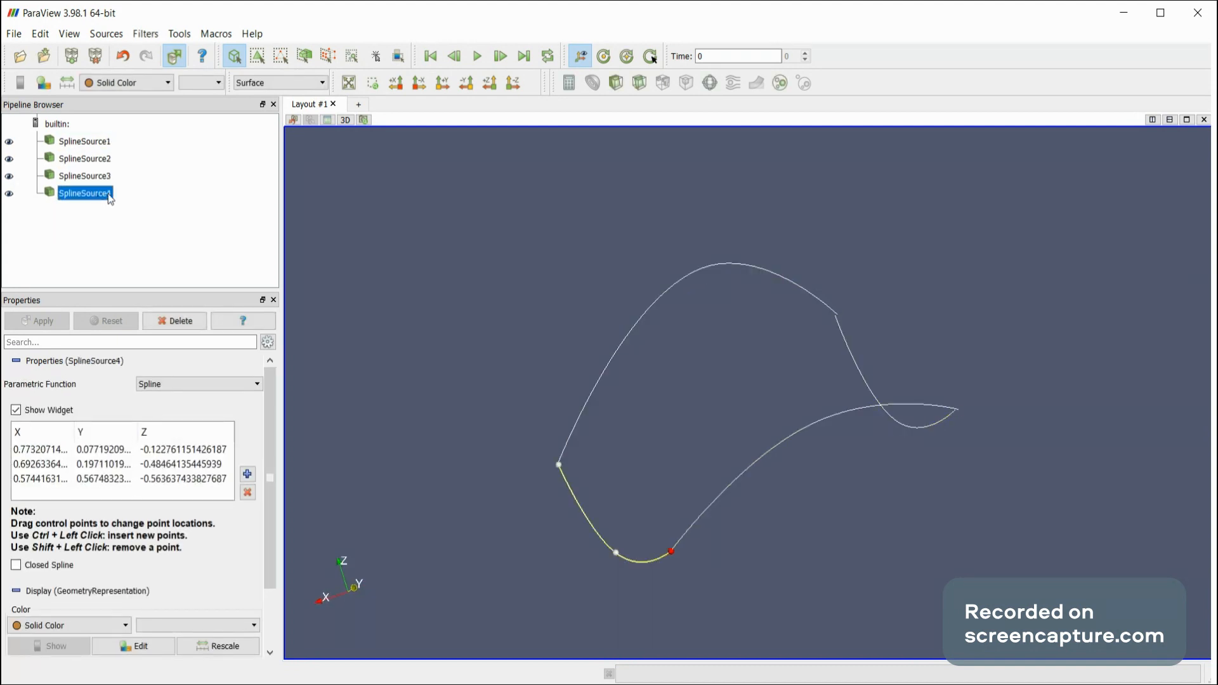
drag(497, 235, 497, 275)
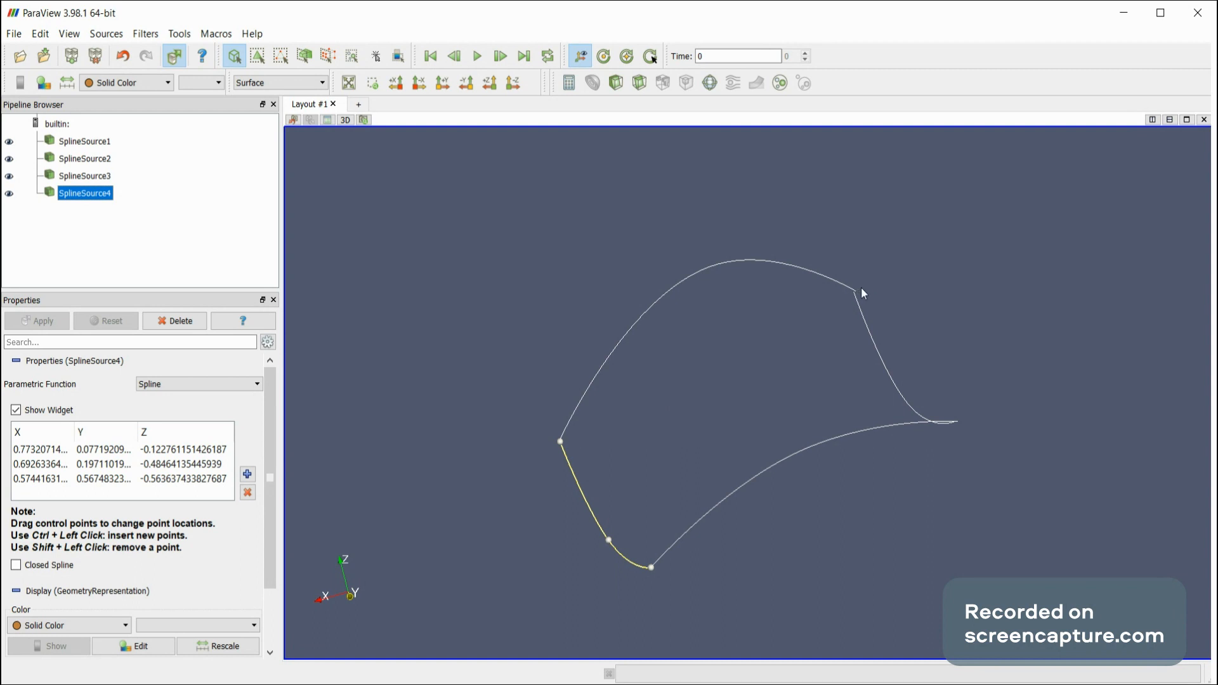
drag(960, 345, 1013, 308)
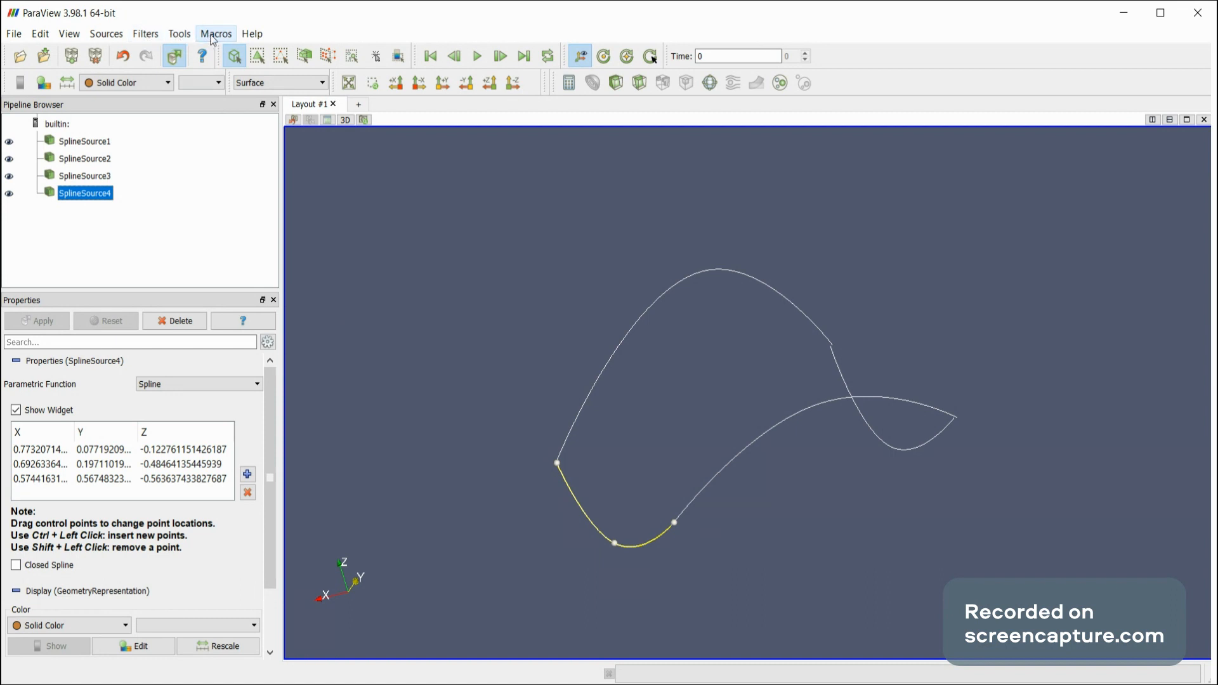
Add the spline_surface macro from its script file.
click(230, 53)
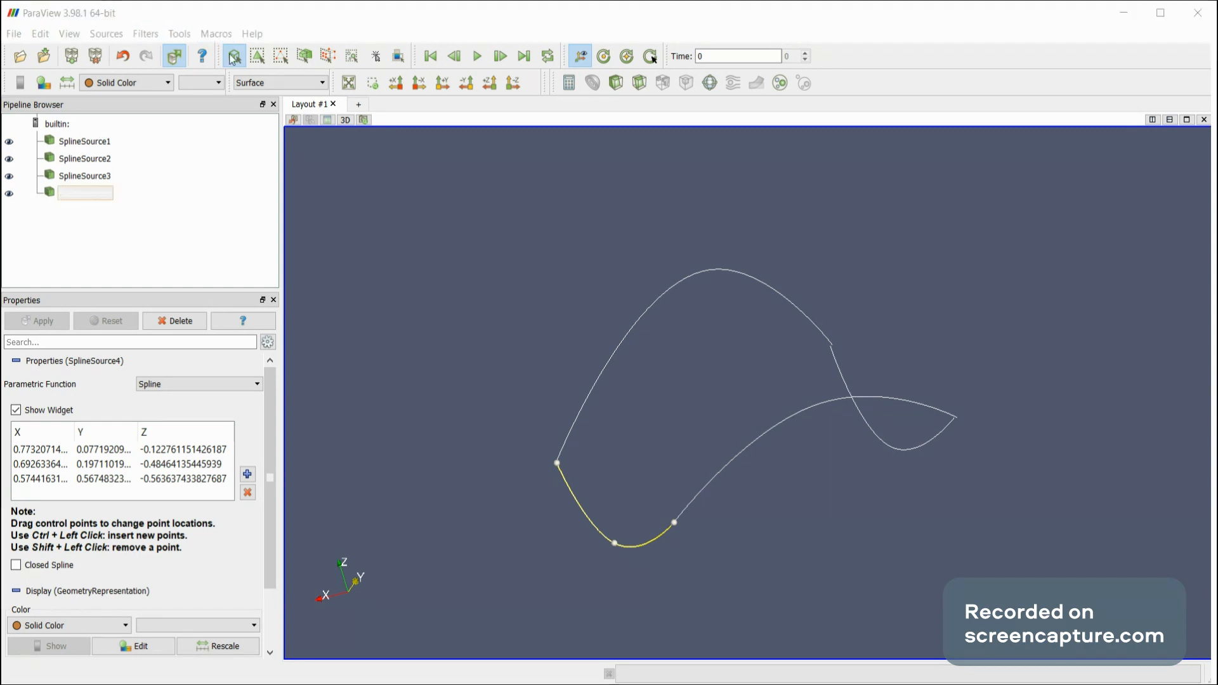
double_click(558, 322)
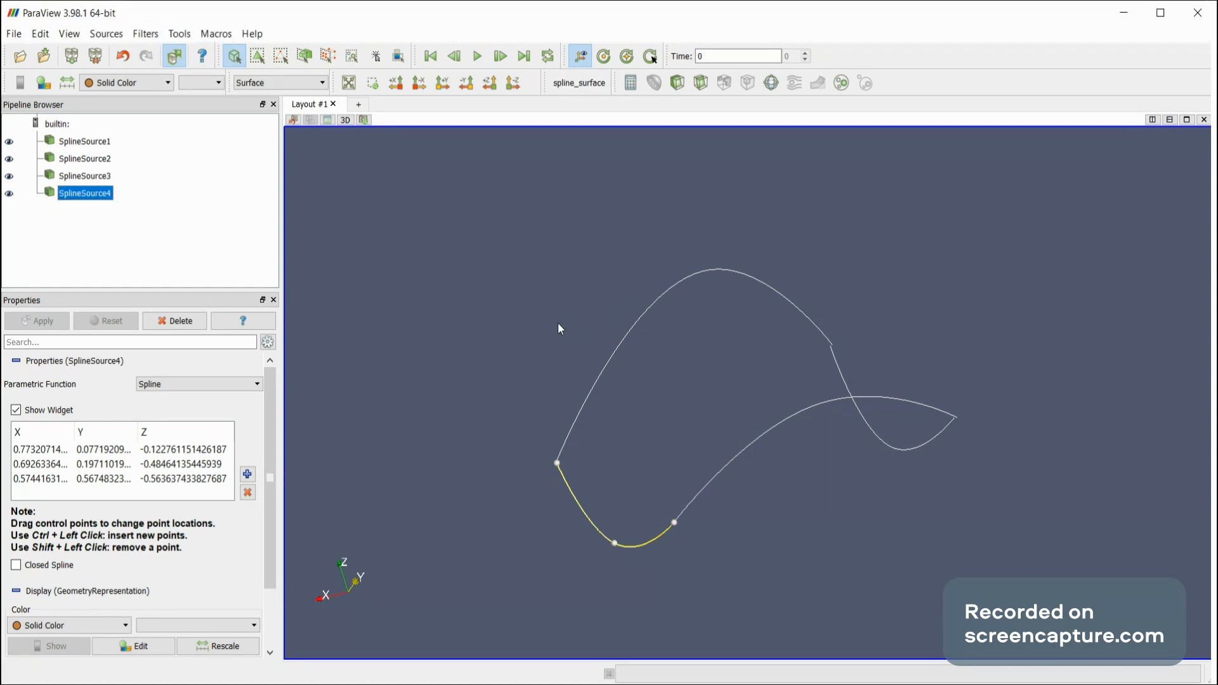
Run the spline_surface macro on the four boundary splines, inspect the generated surface, and delete it.
click(574, 82)
mouse_move(505, 277)
mouse_down()
mouse_move(396, 297)
mouse_move(497, 284)
mouse_move(544, 332)
mouse_move(490, 318)
mouse_move(525, 288)
mouse_up()
click(175, 320)
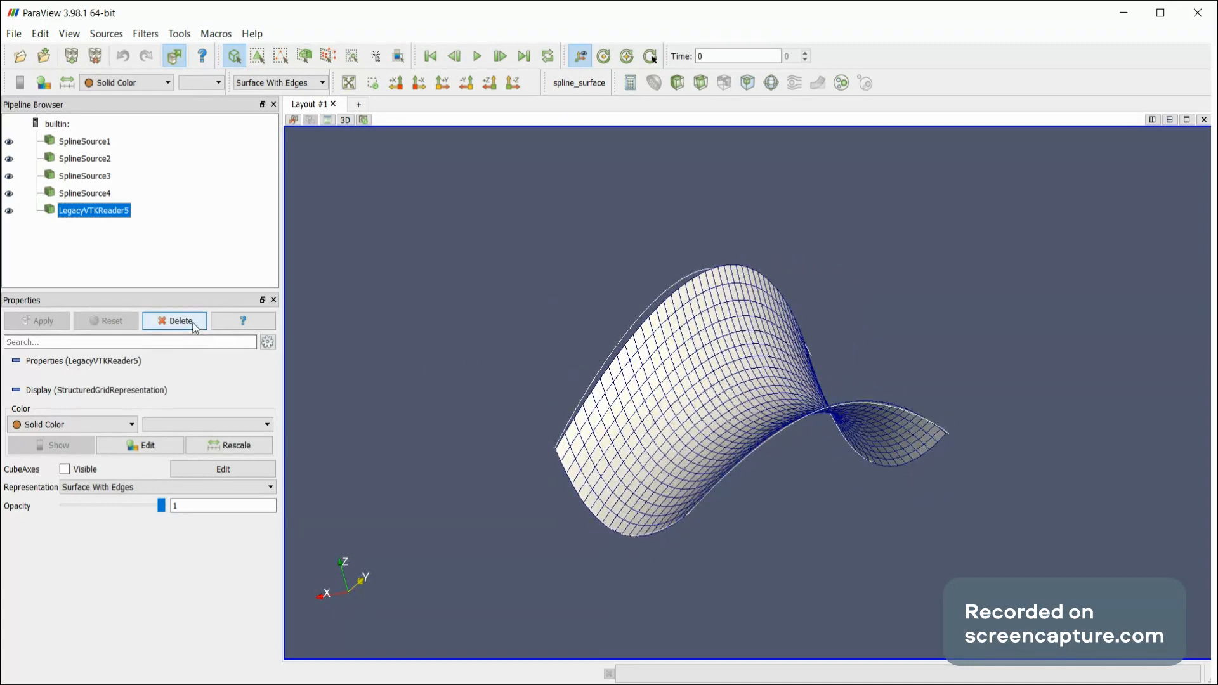
Move SplineSource2's middle control point to about (0.23, 0.76, -0.18) and generate a surface with the spline_surface macro.
click(83, 188)
click(83, 176)
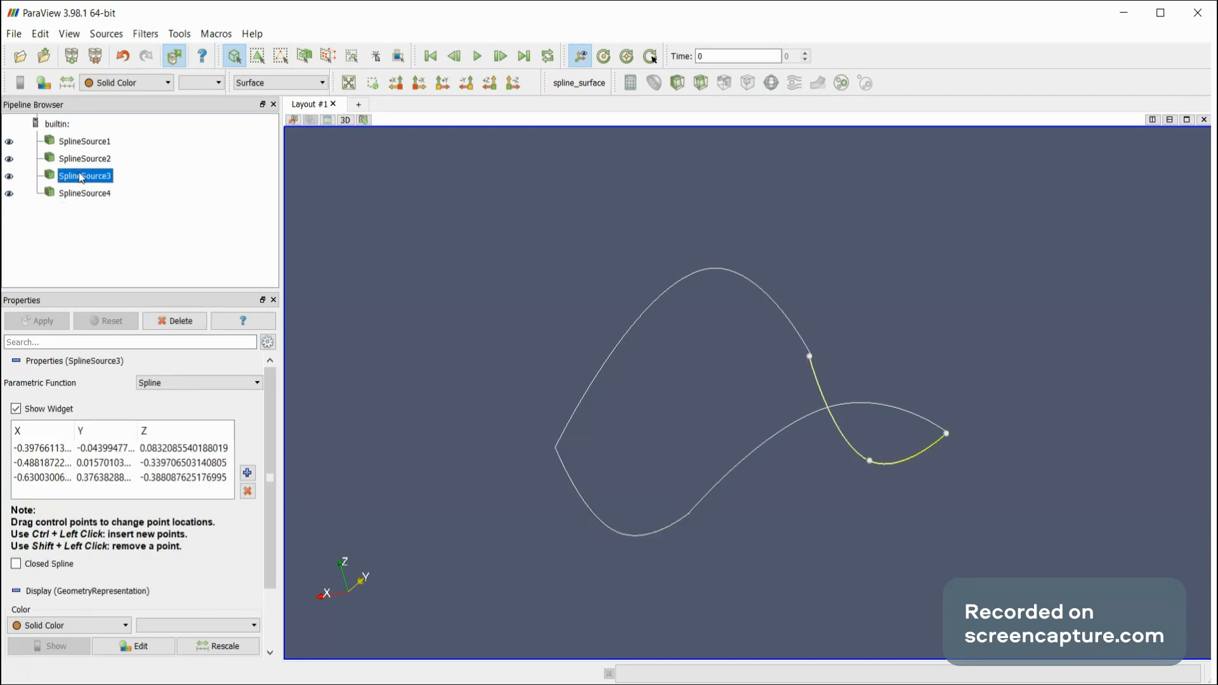
click(85, 143)
click(85, 159)
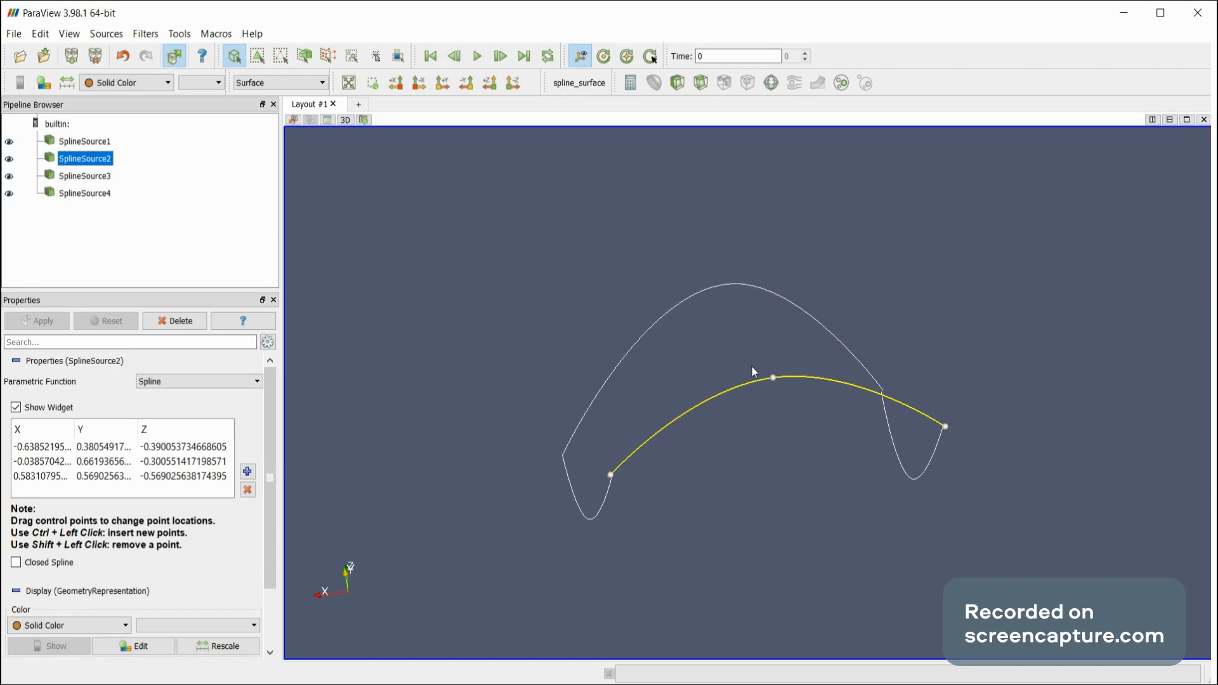
drag(772, 378, 681, 353)
drag(557, 310, 561, 302)
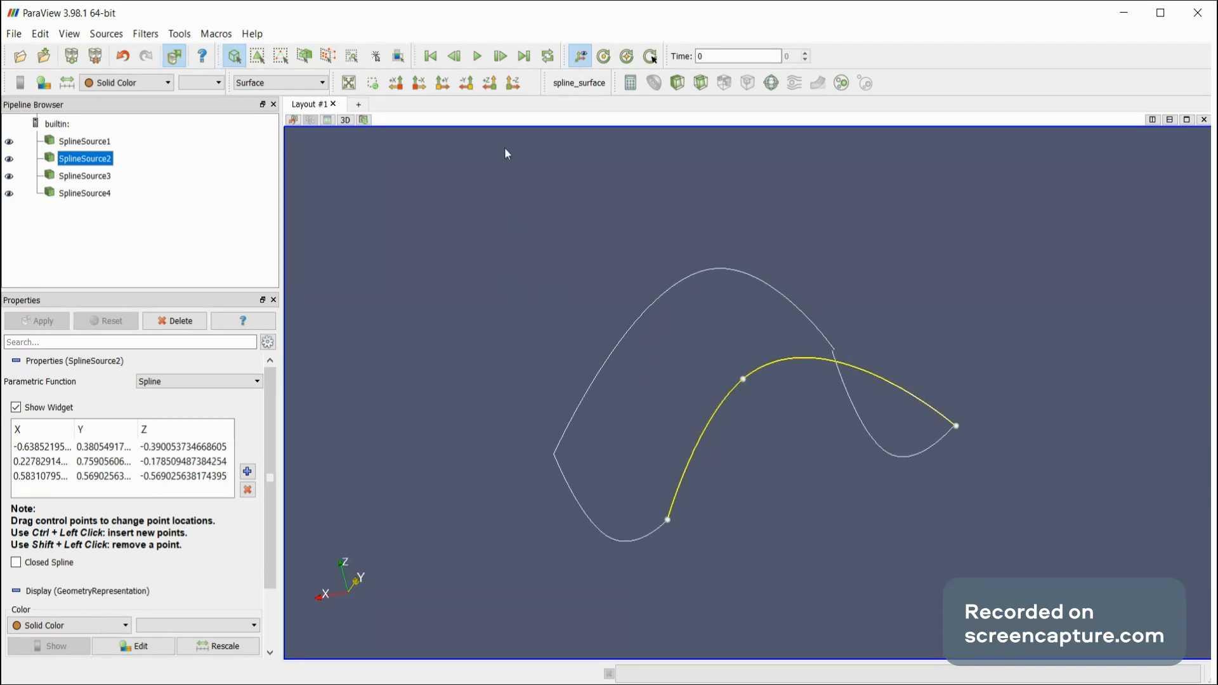
click(579, 83)
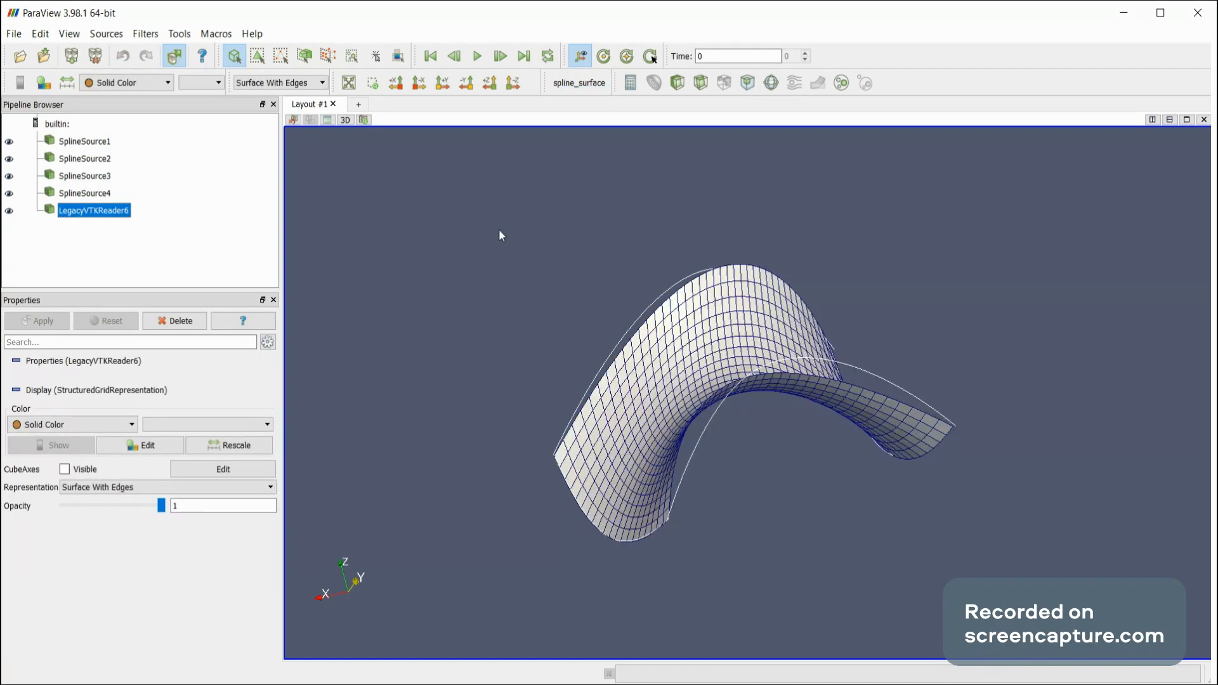
Delete the generated surface and move SplineSource2's middle control point to about (-0.13, 0.80, -0.09).
mouse_move(431, 263)
mouse_down()
mouse_move(365, 247)
mouse_move(443, 300)
mouse_move(472, 346)
mouse_move(473, 232)
mouse_move(506, 229)
mouse_move(354, 261)
mouse_move(418, 337)
mouse_move(397, 229)
mouse_move(406, 223)
mouse_move(411, 248)
mouse_move(409, 230)
mouse_move(448, 255)
mouse_up()
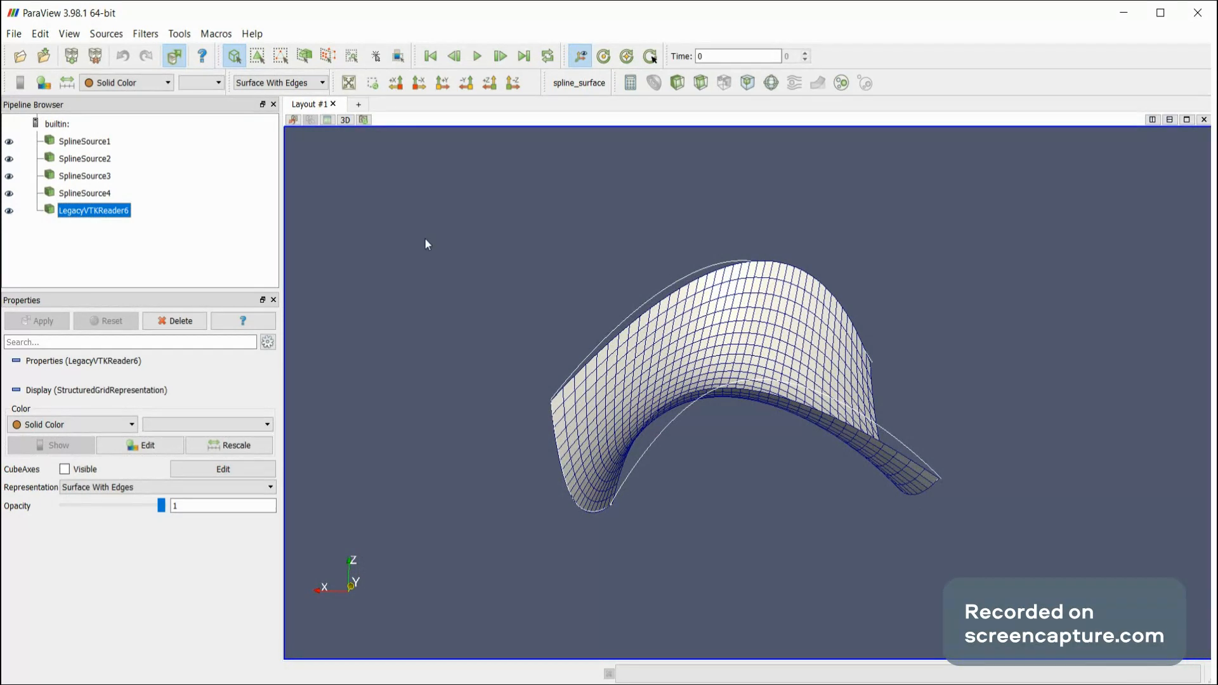
click(177, 320)
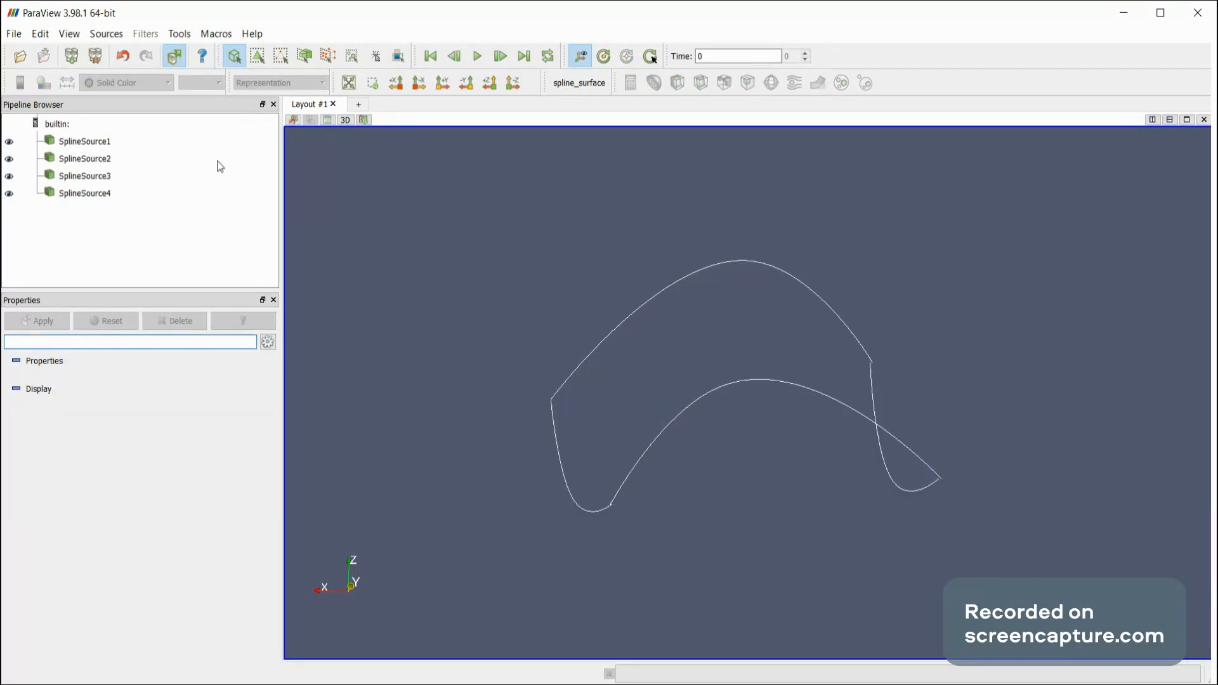
click(82, 158)
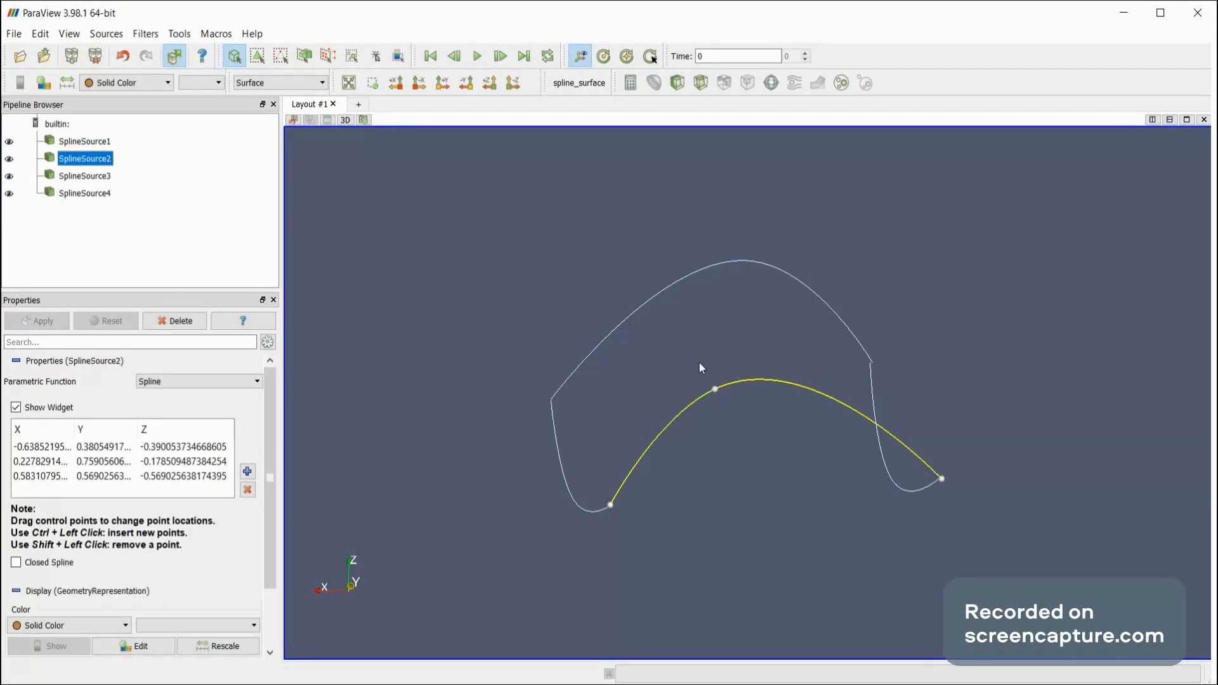
drag(714, 392, 814, 366)
drag(694, 228, 575, 203)
drag(636, 190, 749, 249)
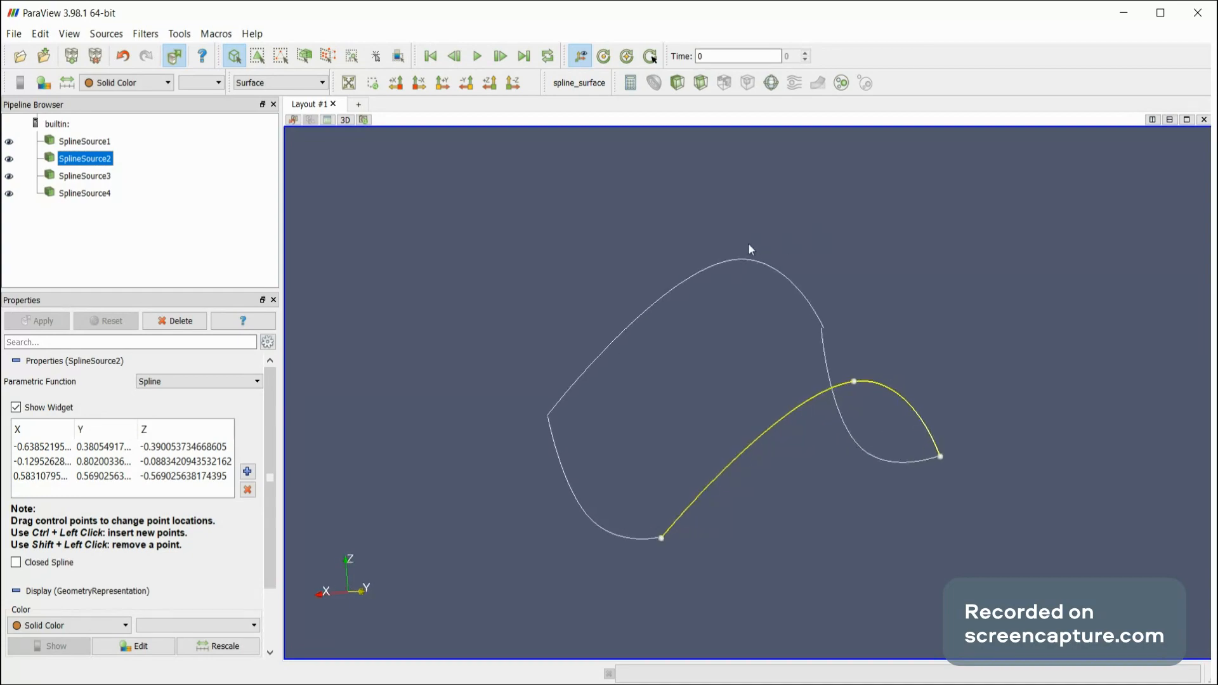
Run the spline_surface macro on the four splines with the reshaped SplineSource2 and inspect the new surface from several angles.
click(579, 83)
drag(492, 324, 539, 310)
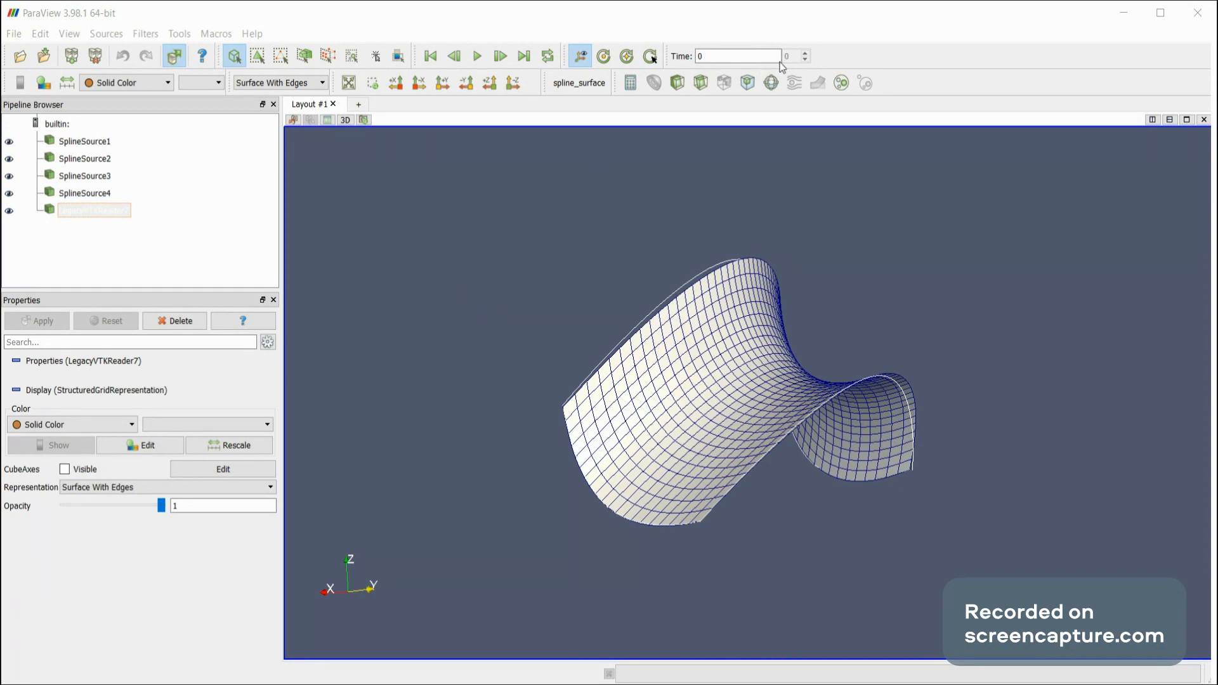
drag(942, 135, 924, 220)
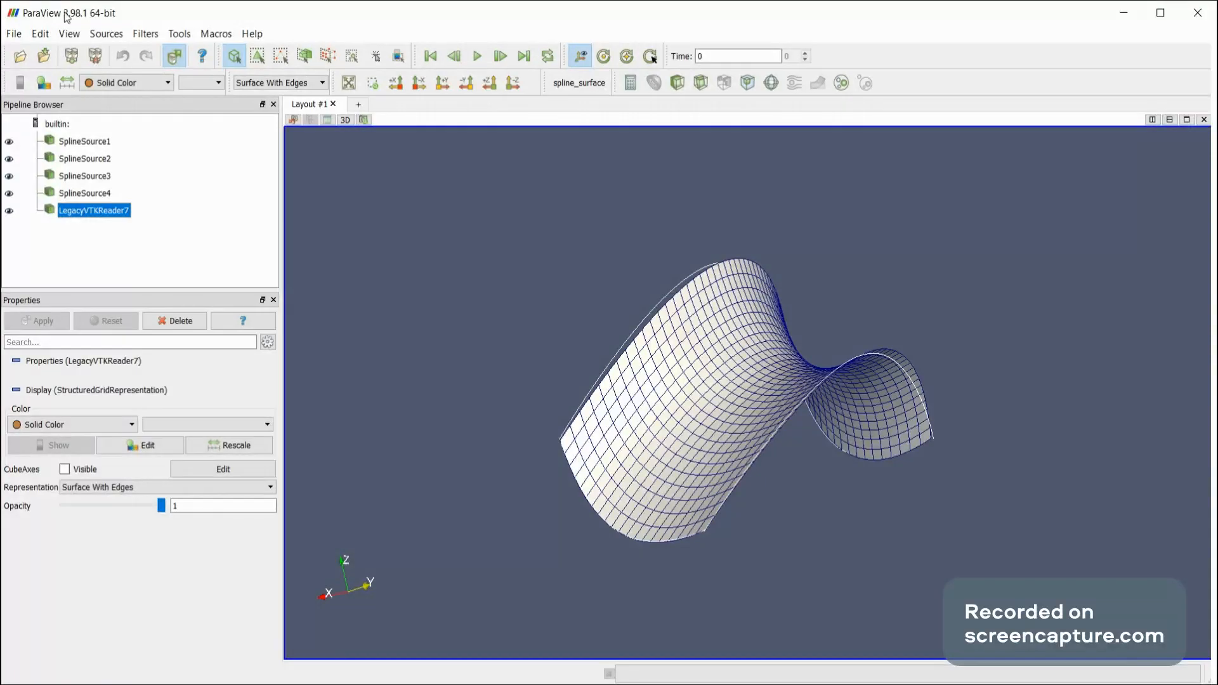
drag(455, 428, 494, 428)
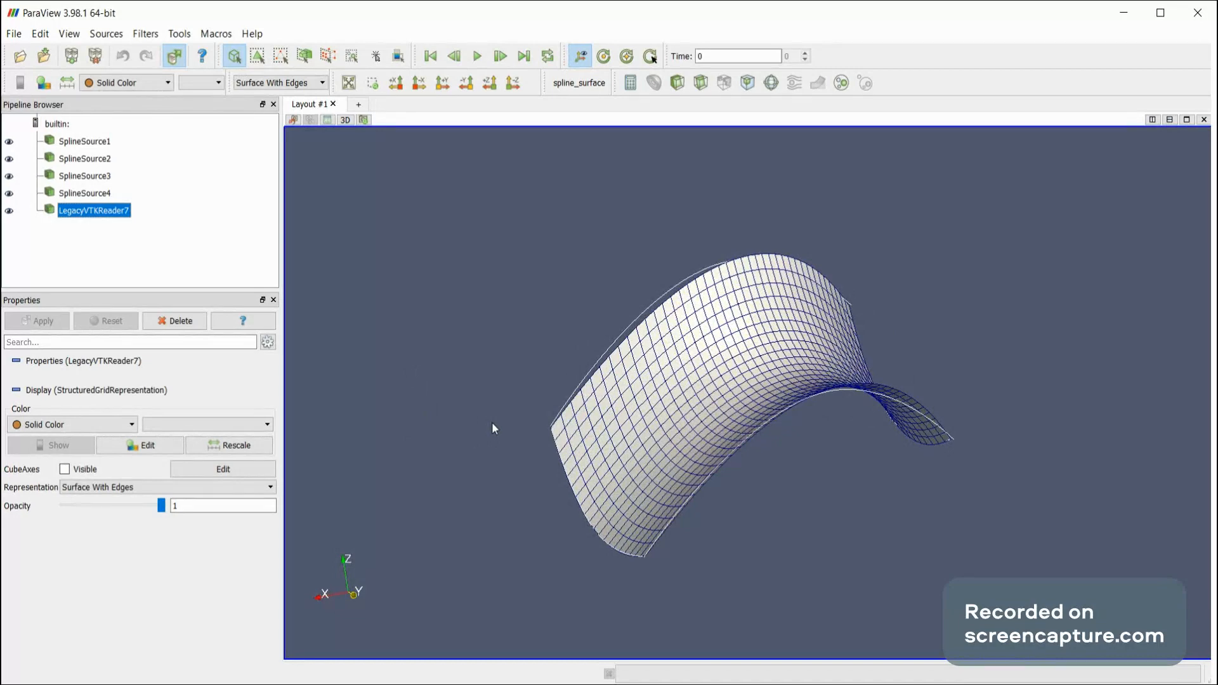